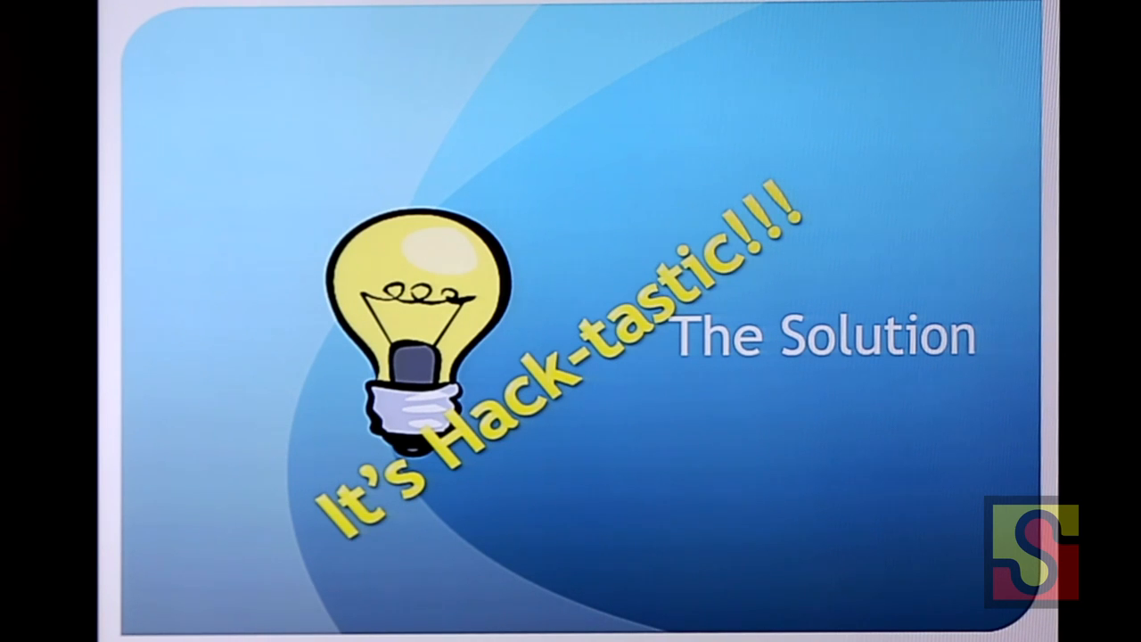
- Advance the slideshow one slide, on toward Solving the Problem
key(Right)
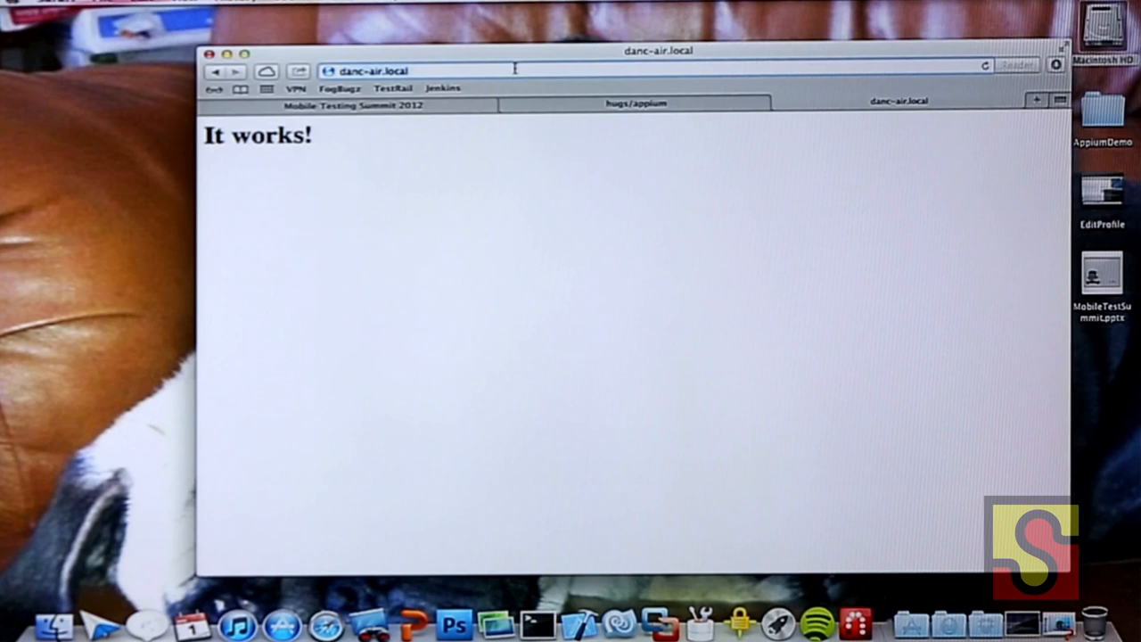
text(/)
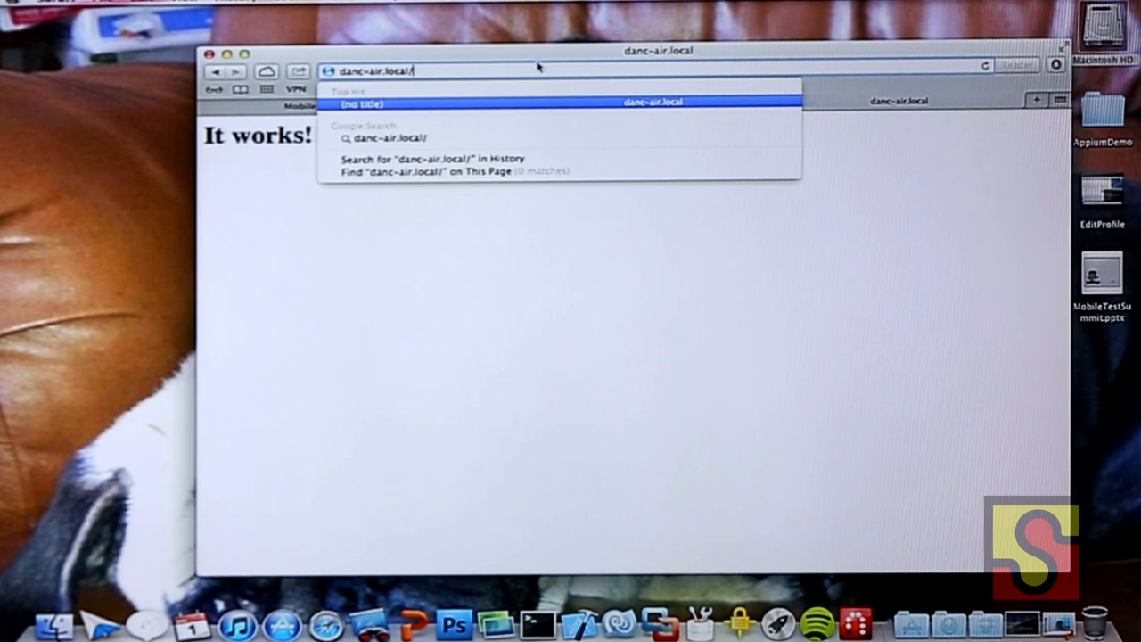
- Bring Terminal forward on the sample-code session and clear the recalled history command from the prompt
click(271, 139)
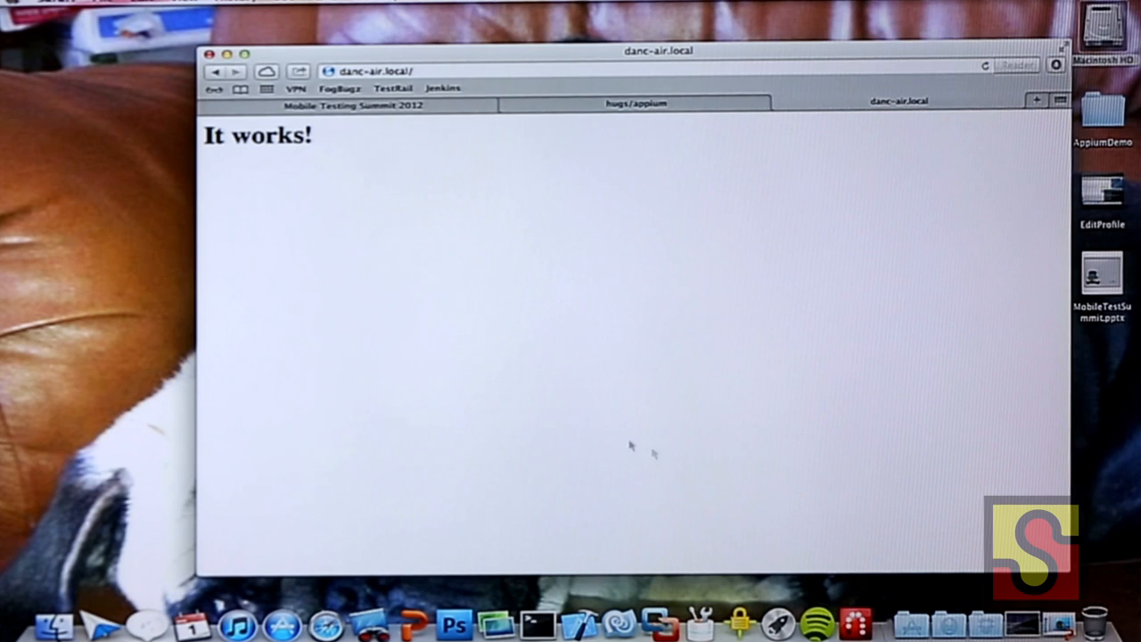
click(1025, 623)
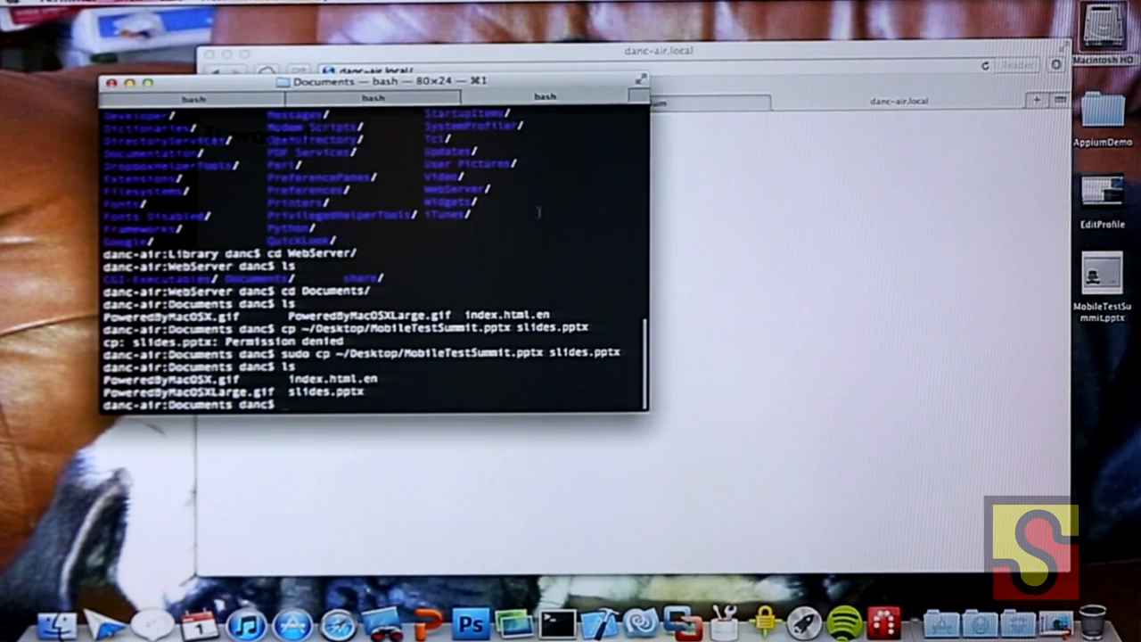
click(247, 98)
key(Up)
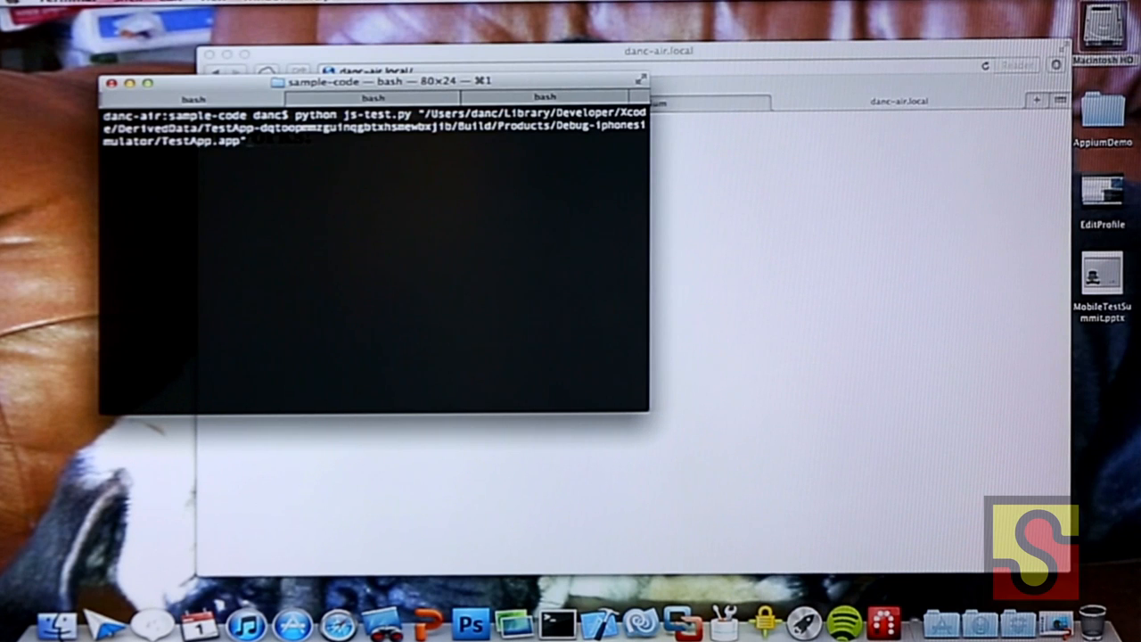
key(Up)
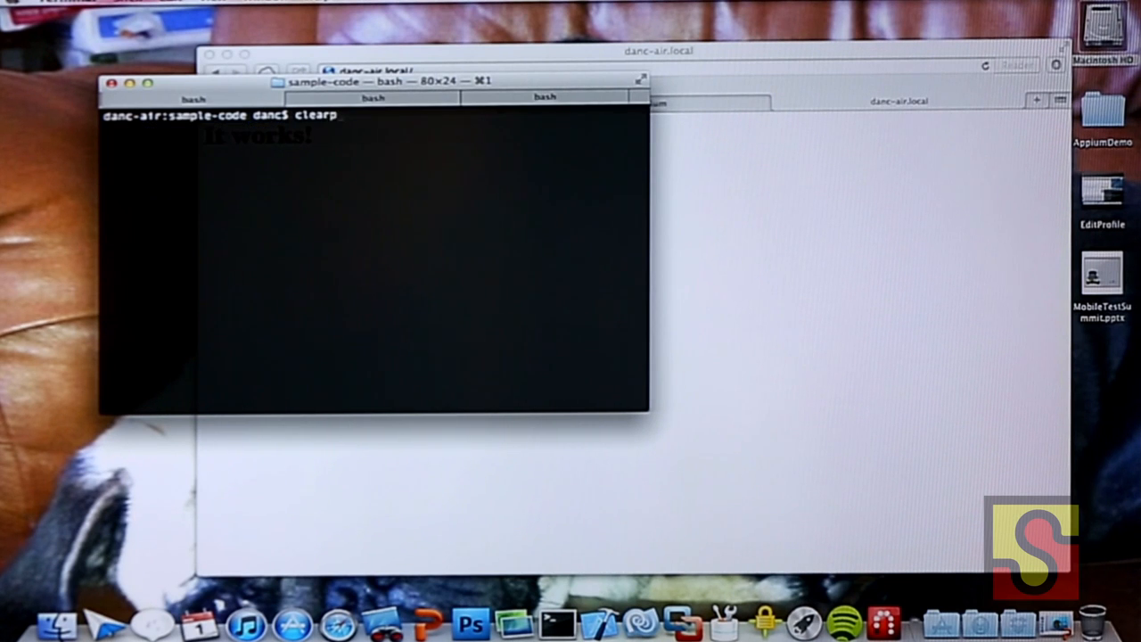
key(BackSpace)
key(BackSpace)
key(BackSpace)
text(pico js)
- Load js-test.py into pico with a larger, repositioned window and bigger text
key(Tab)
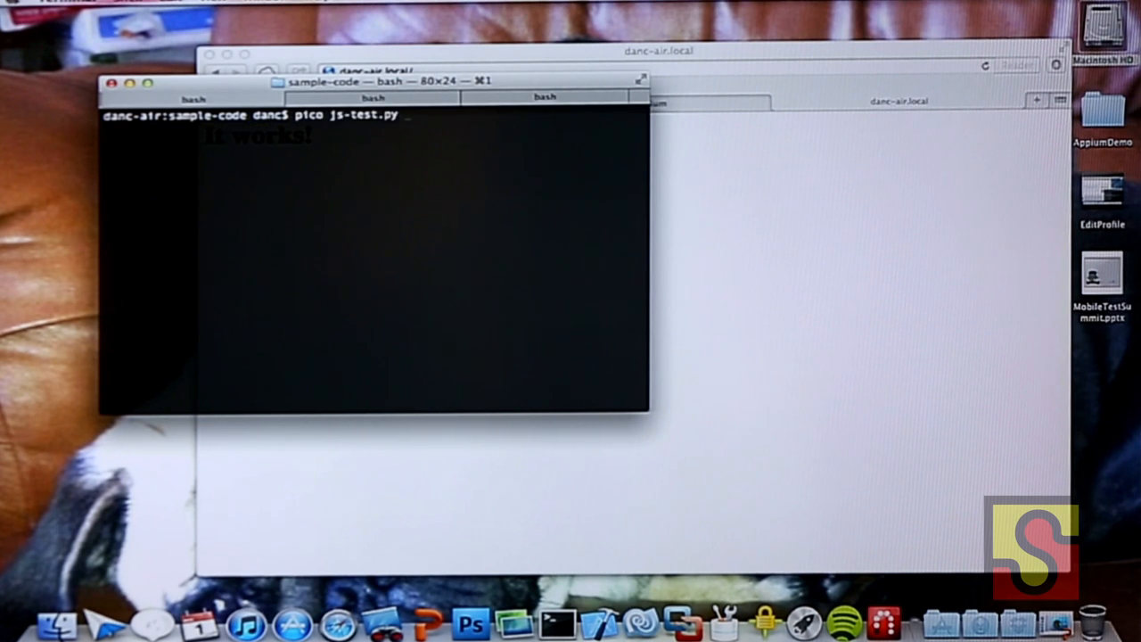
key(Return)
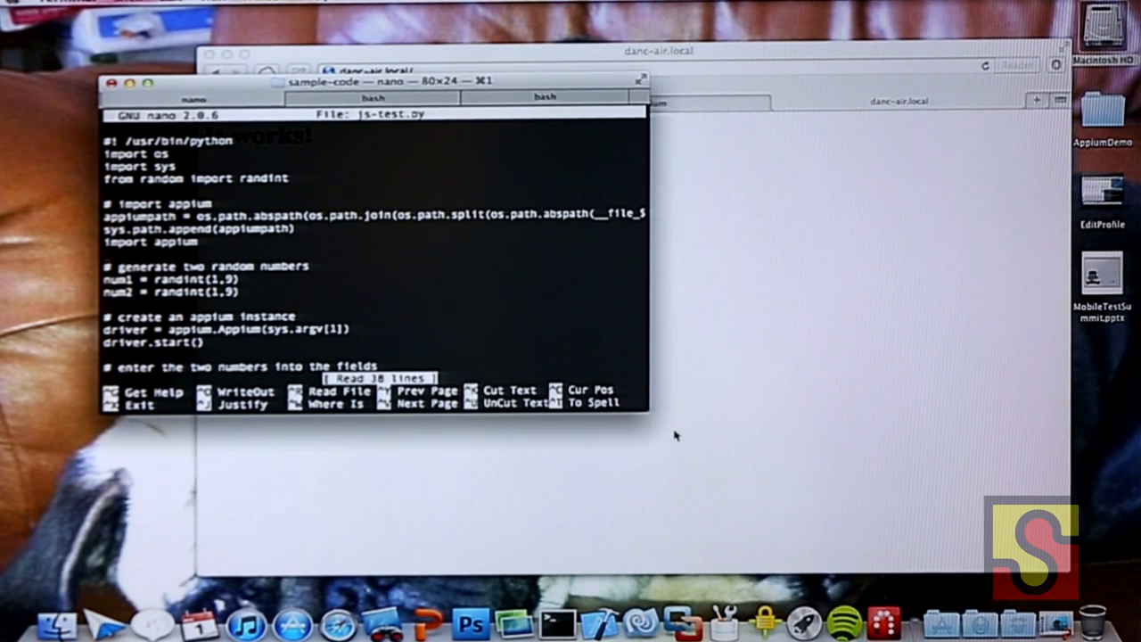
mouse_move(647, 410)
mouse_down()
mouse_move(852, 553)
mouse_move(1016, 602)
mouse_up()
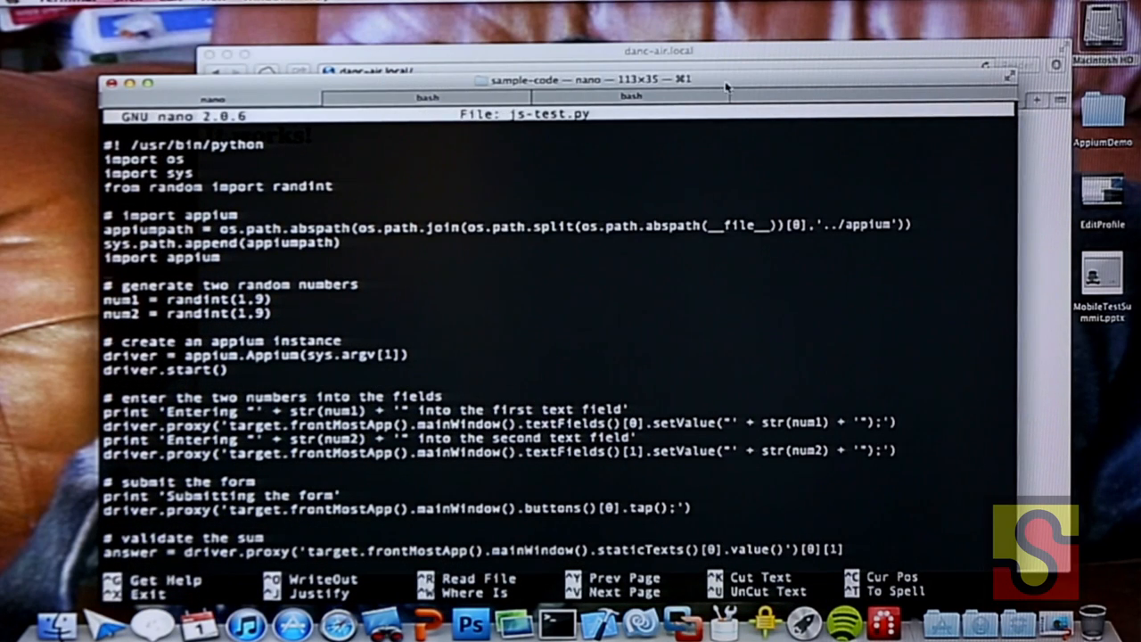
drag(729, 82, 698, 13)
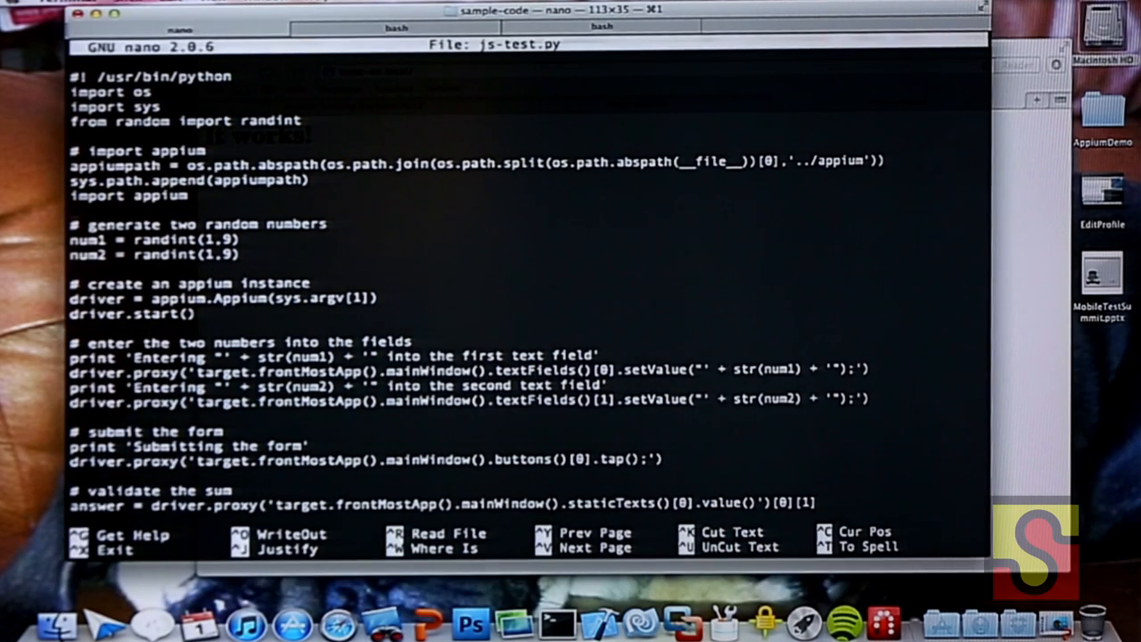
key(super+plus)
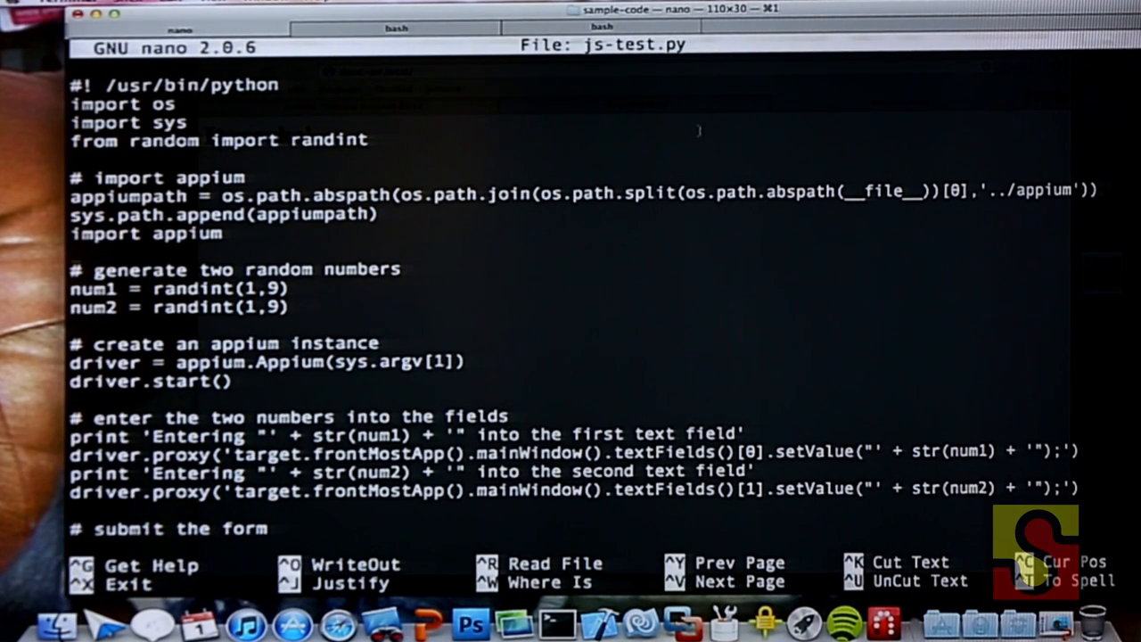
- Page through the script, mark the textFields setValue snippet, and exit back to the shell
key(ctrl+v)
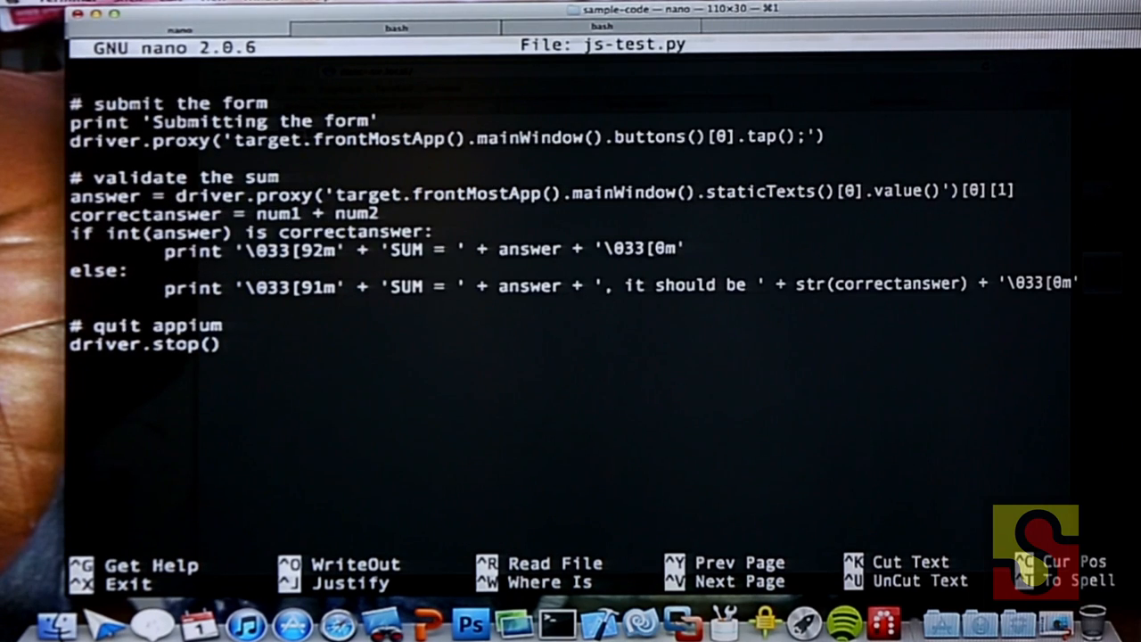
key(ctrl+y)
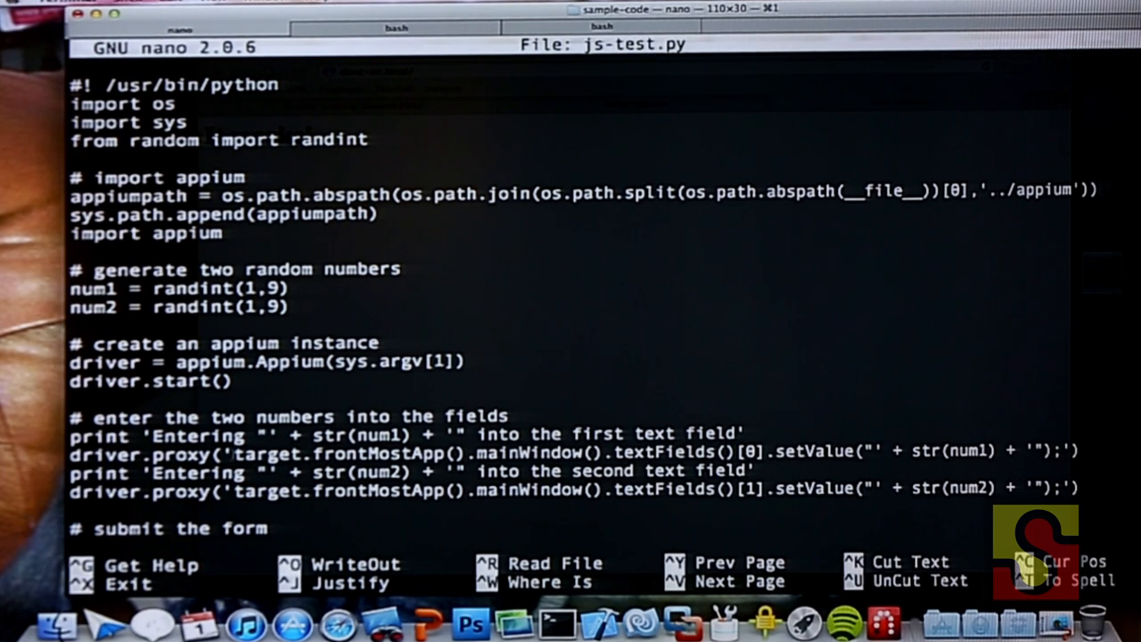
drag(235, 453, 866, 450)
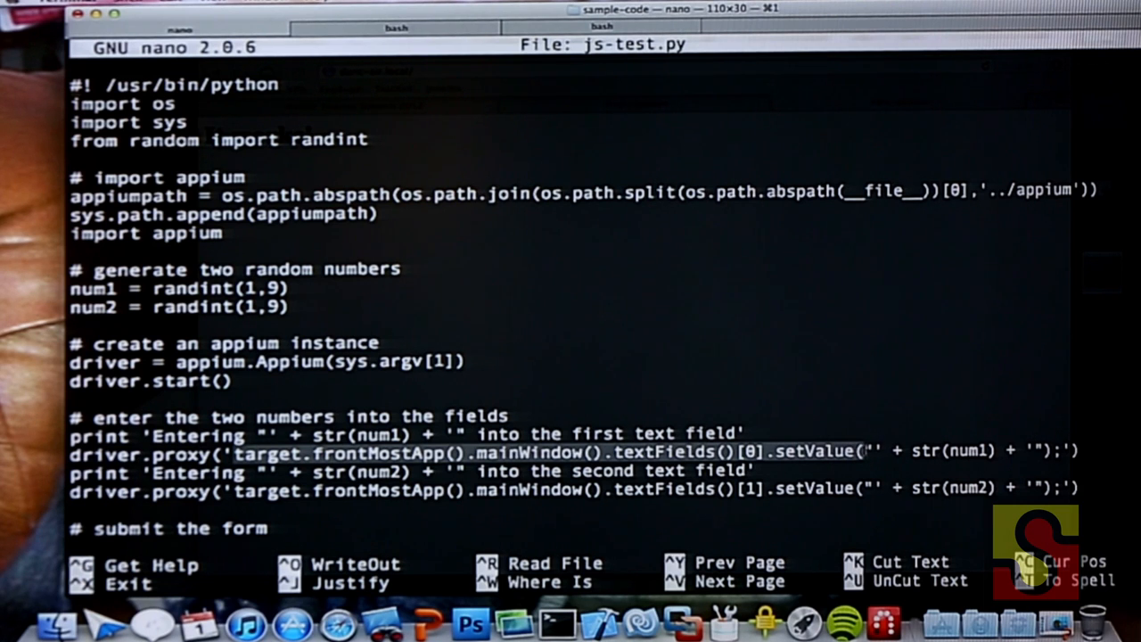
key(ctrl+x)
- Run python js-test.py against TestApp so the simulator sums 8 and 3, then return to Terminal
key(Up)
key(Up)
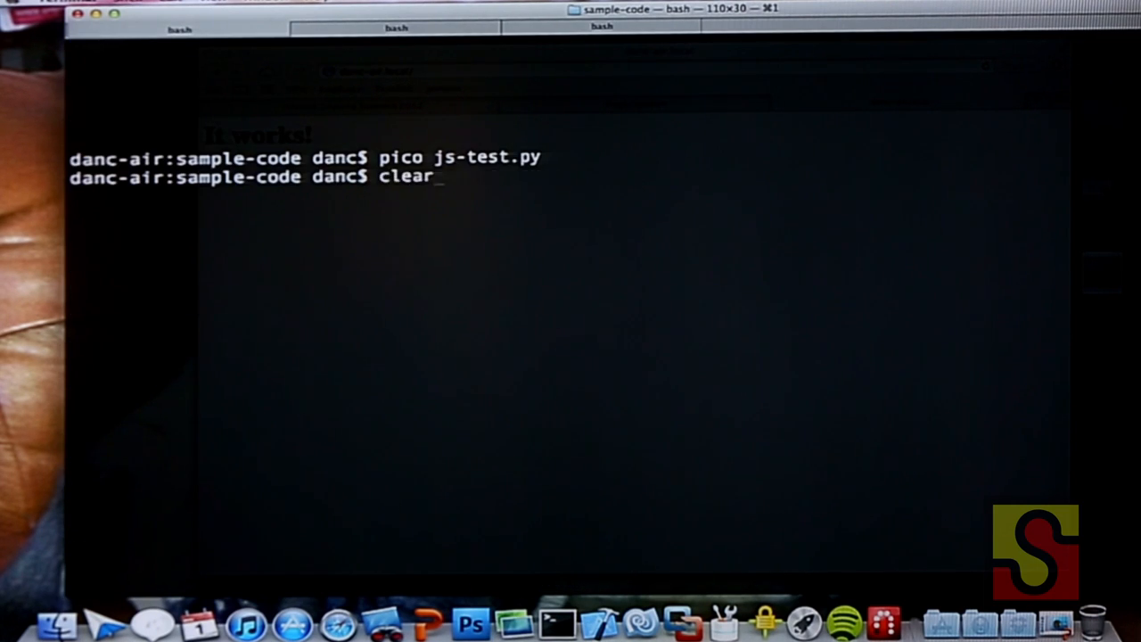
key(Up)
key(Return)
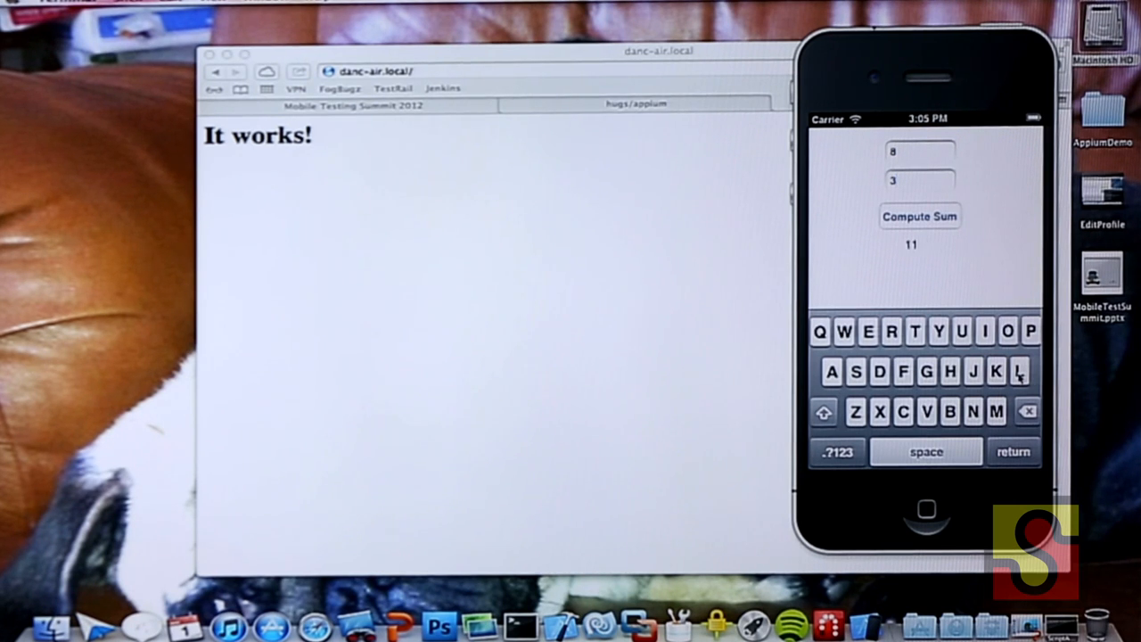
click(1061, 623)
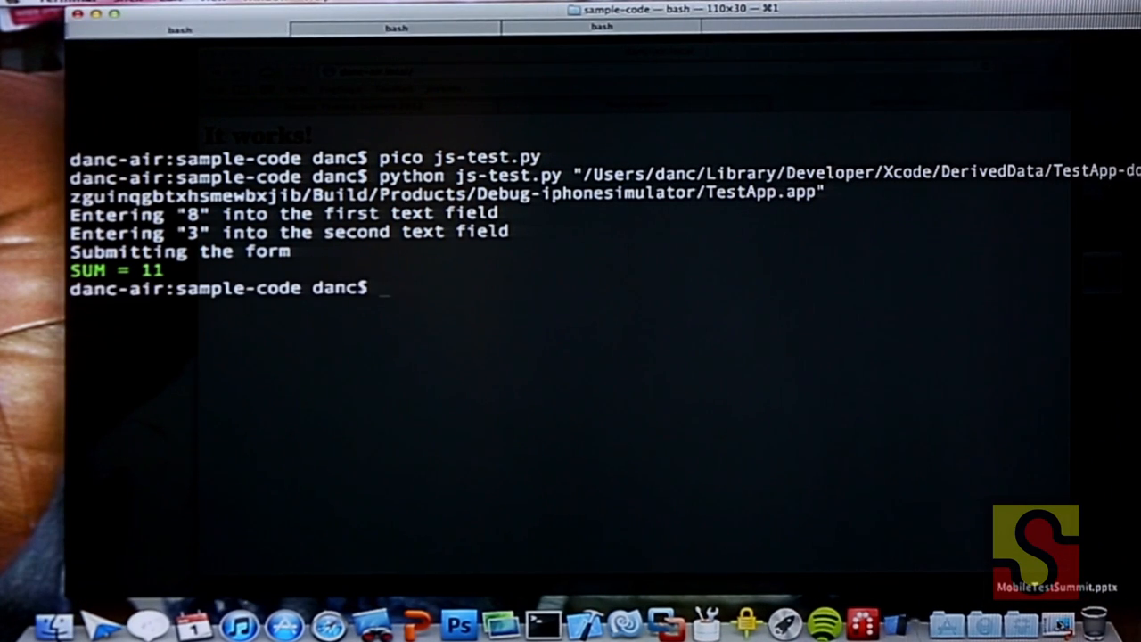
- List the sample-code files and rerun the python command with webdriver-test.py instead of js-test.py
key(Return)
text(ls)
key(Return)
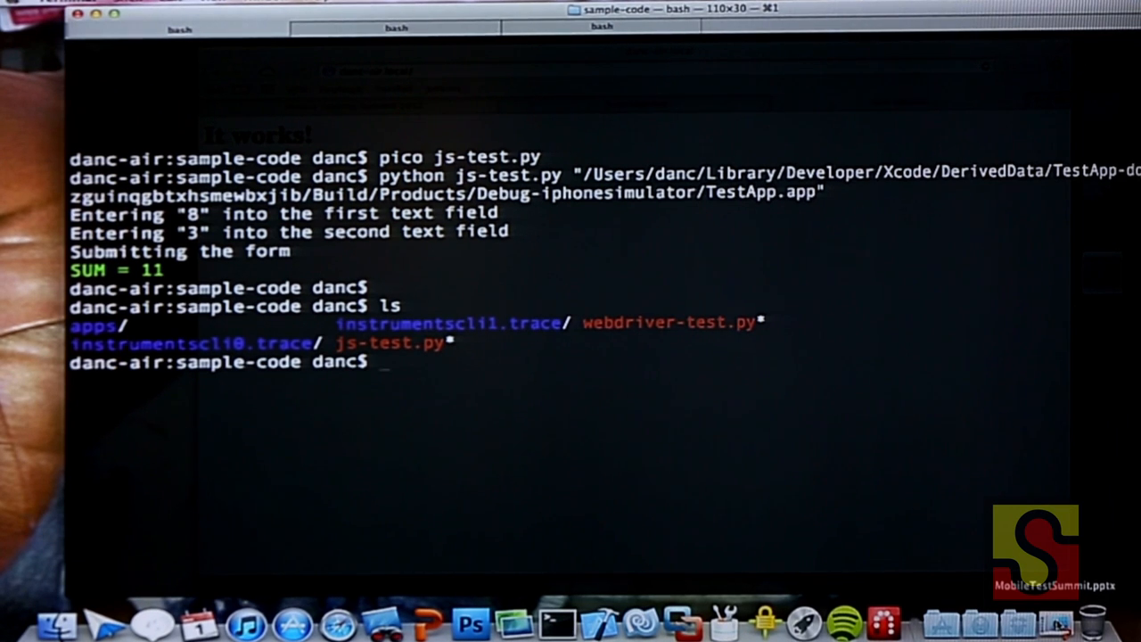
key(Up)
key(Up)
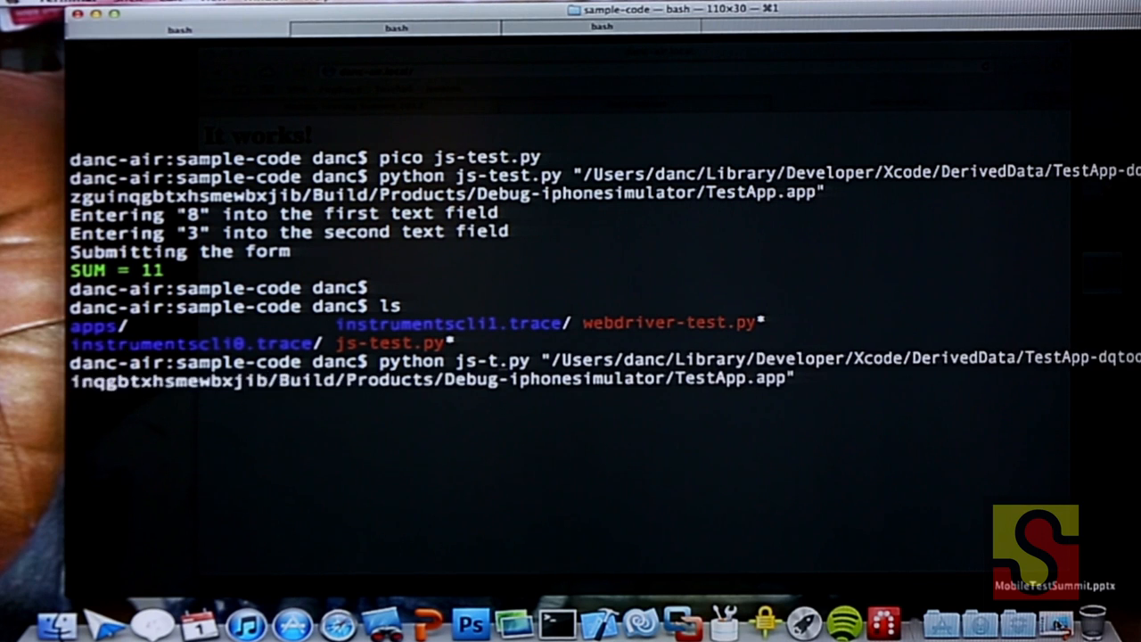
key(BackSpace)
key(BackSpace)
key(BackSpace)
text(webdri)
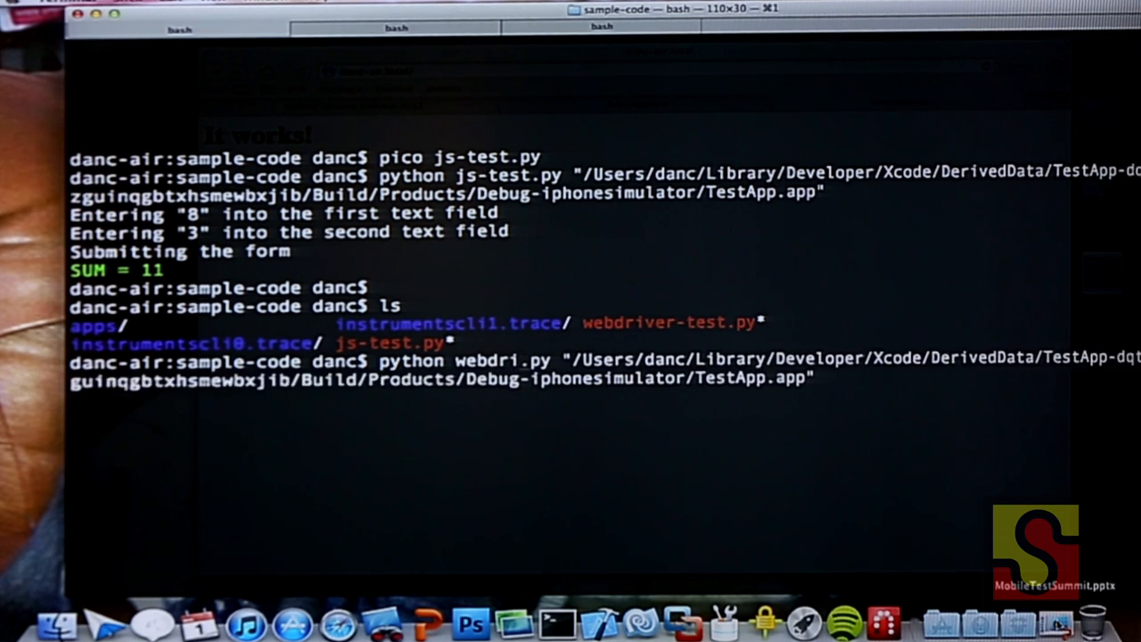
text(ver-test)
key(Return)
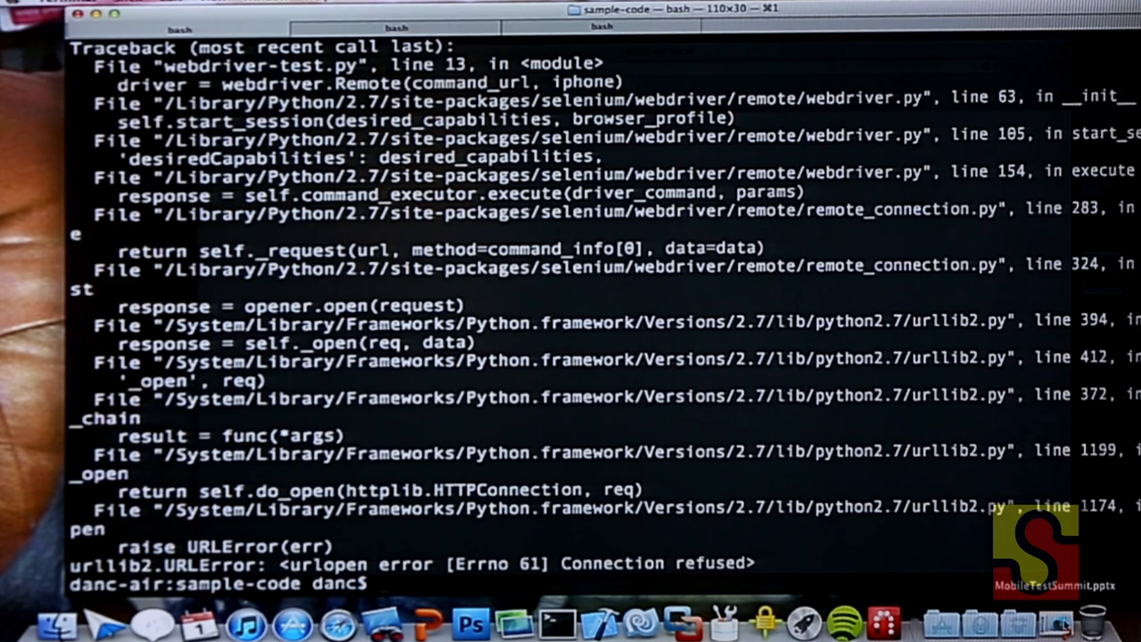
- Browse history past the webdriver-test.py command and list the sample-code folder again
key(Up)
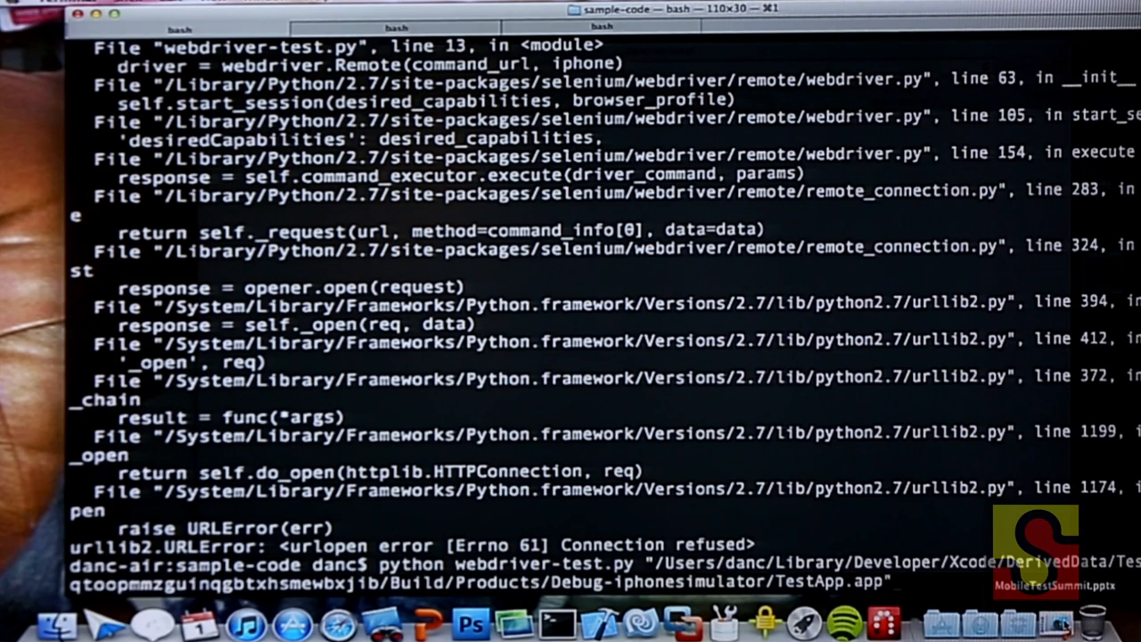
key(Down)
key(Up)
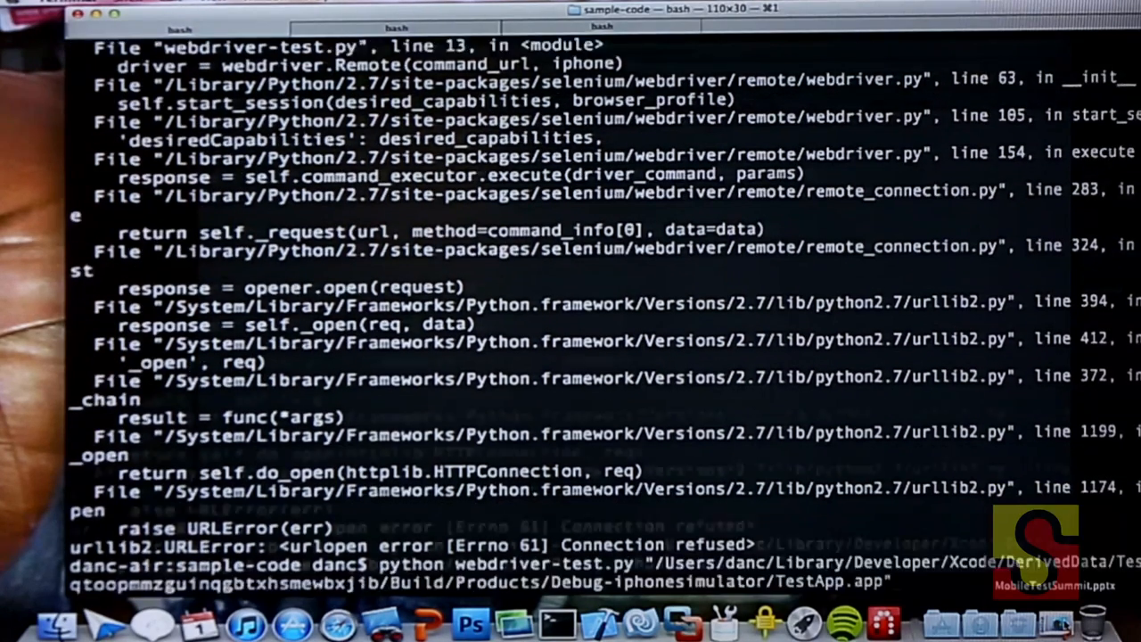
key(Down)
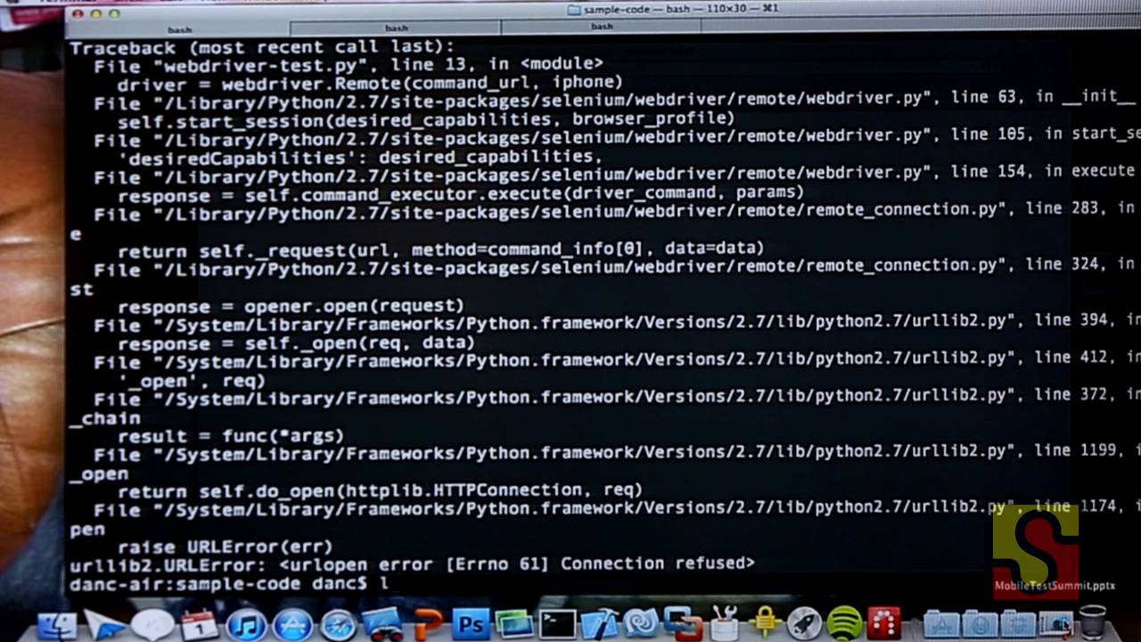
text(s)
key(Return)
key(Up)
key(Up)
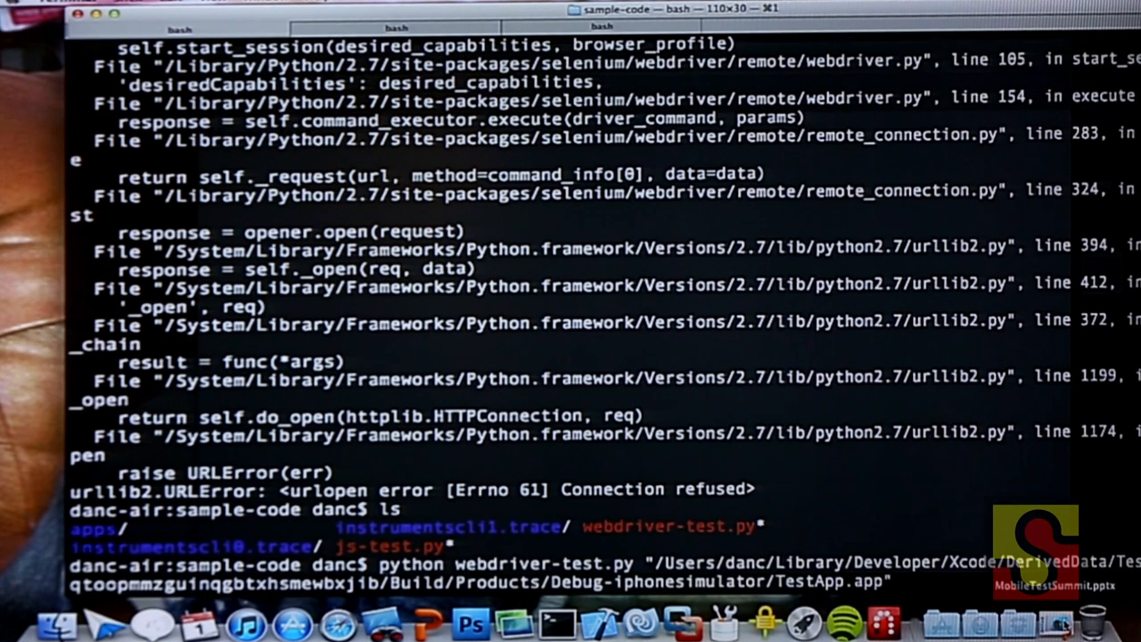
key(Down)
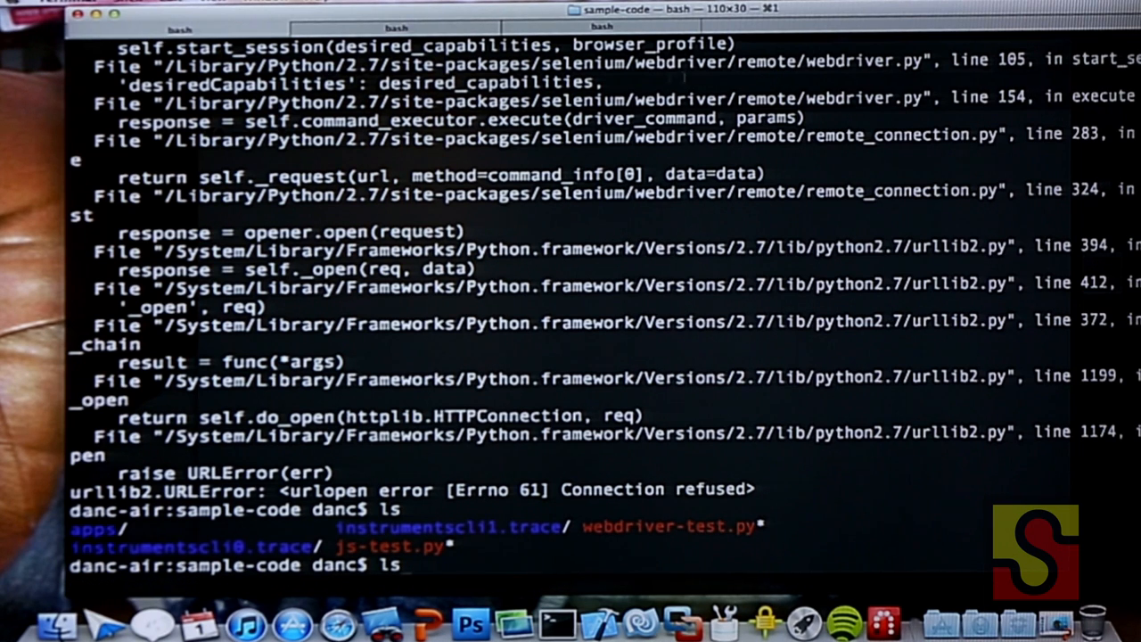
- In the appium session, relaunch the python server.py command for the TestApp build
key(super+shift+Left)
text(clear)
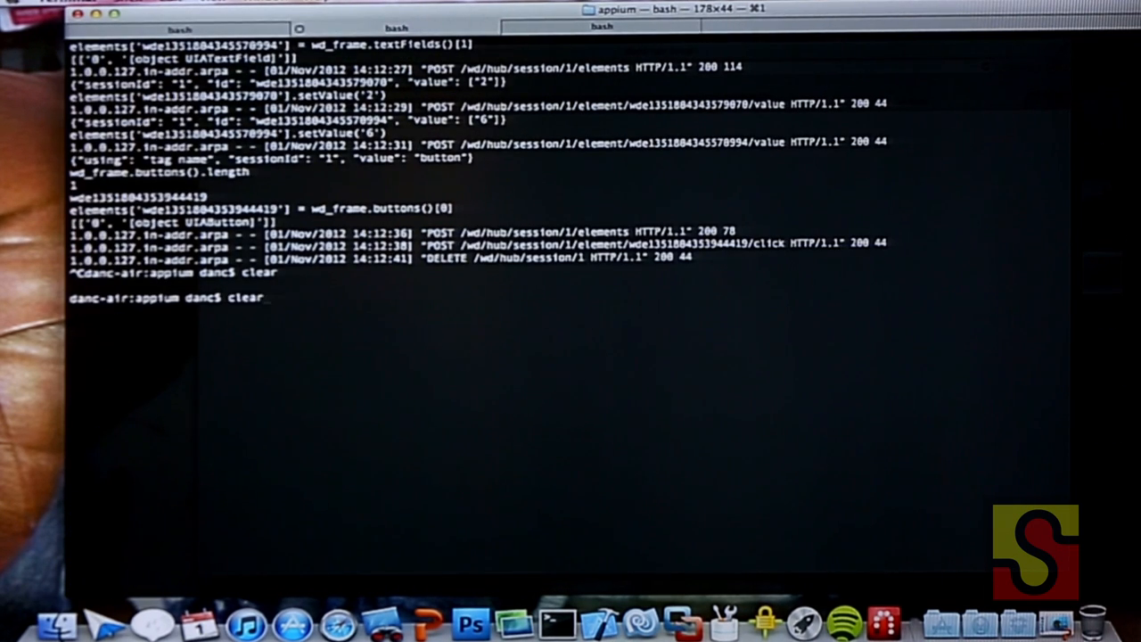
key(Up)
key(Return)
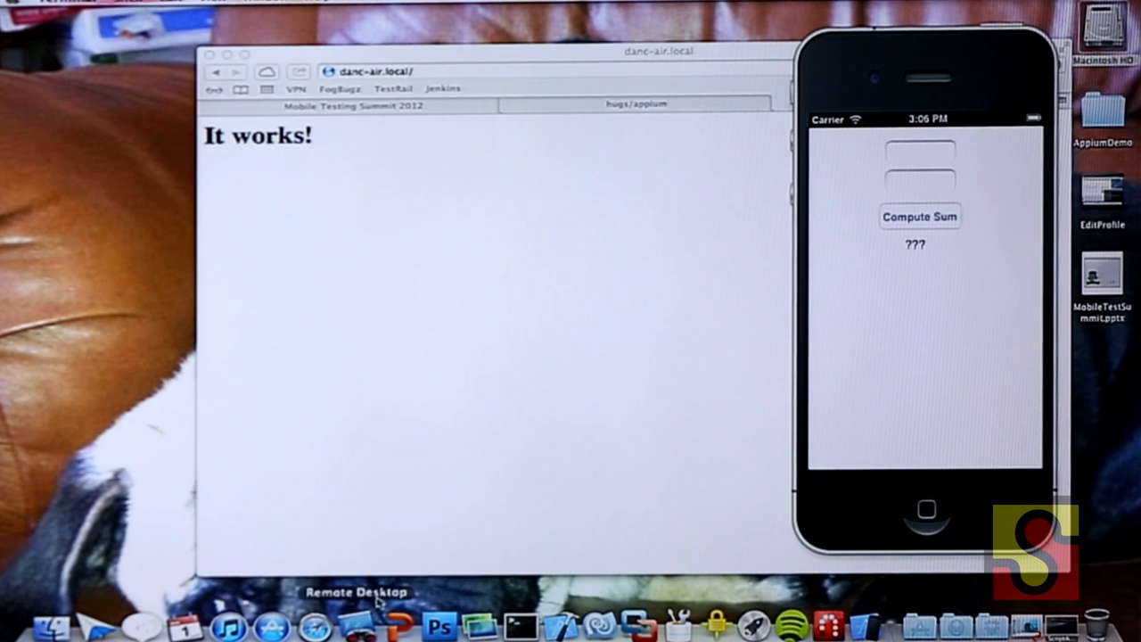
- Launch MonoDevelop via Spotlight 'mono' and choose the AppiumDemo recent project
key(super+space)
text(mono)
key(Return)
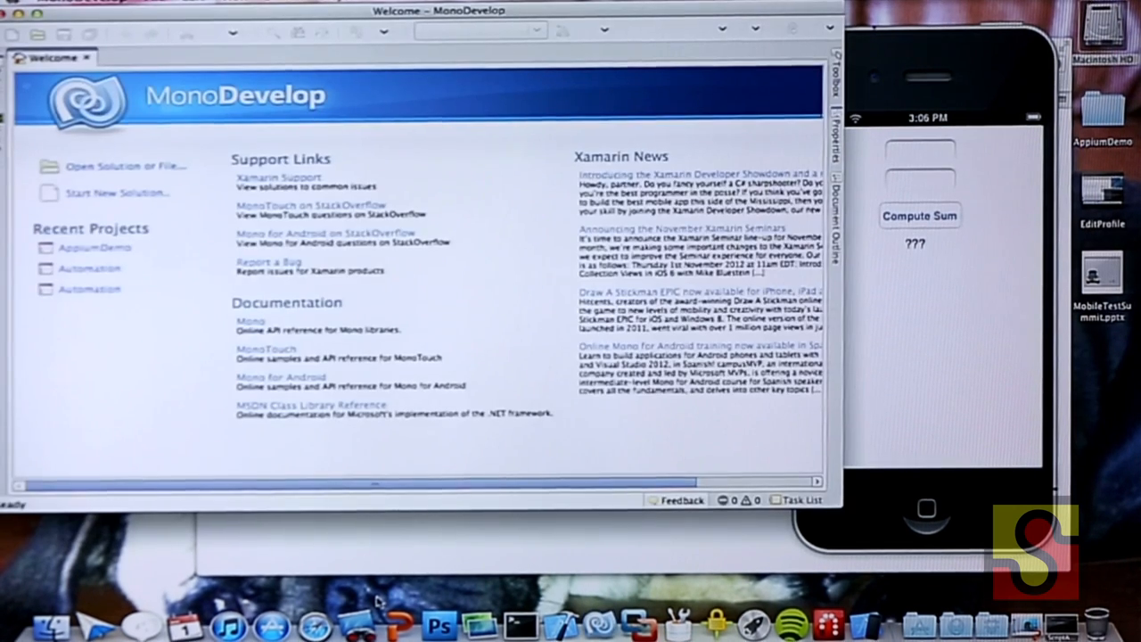
click(100, 248)
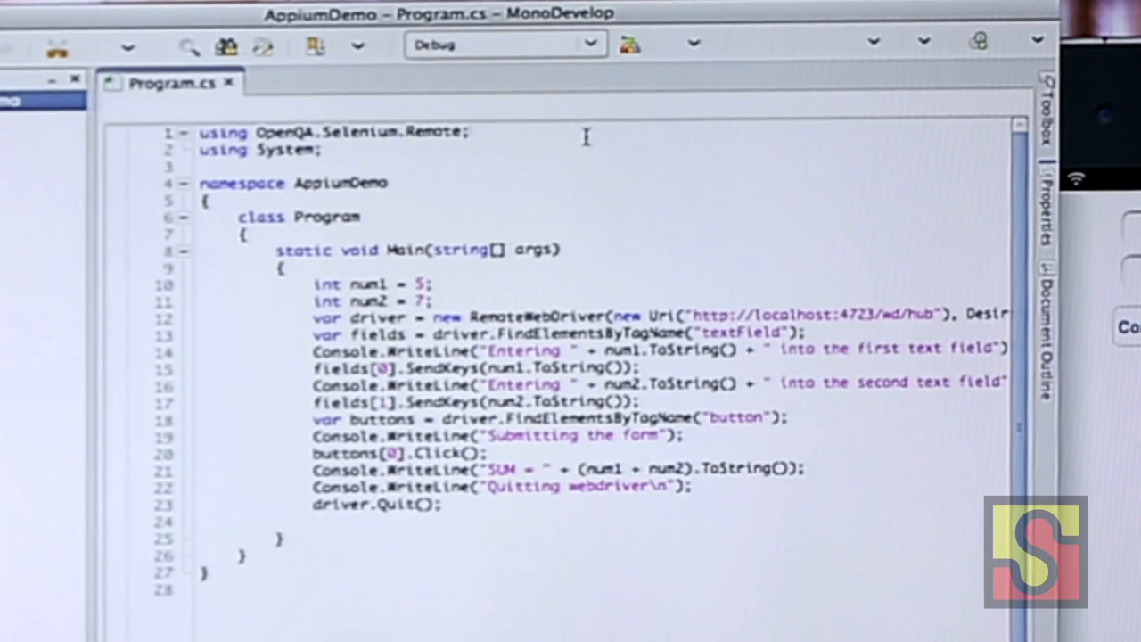
- Highlight in turn the Selenium.Remote using line, num1 = 5, the RemoteWebDriver creation and the text field entry lines
drag(588, 133, 158, 134)
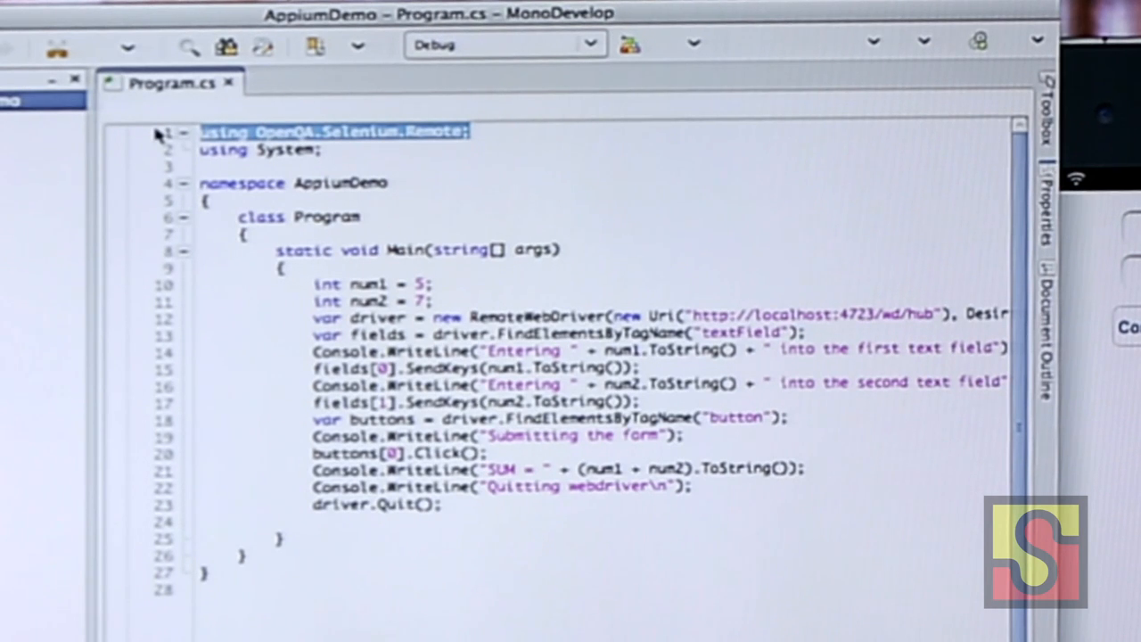
click(335, 334)
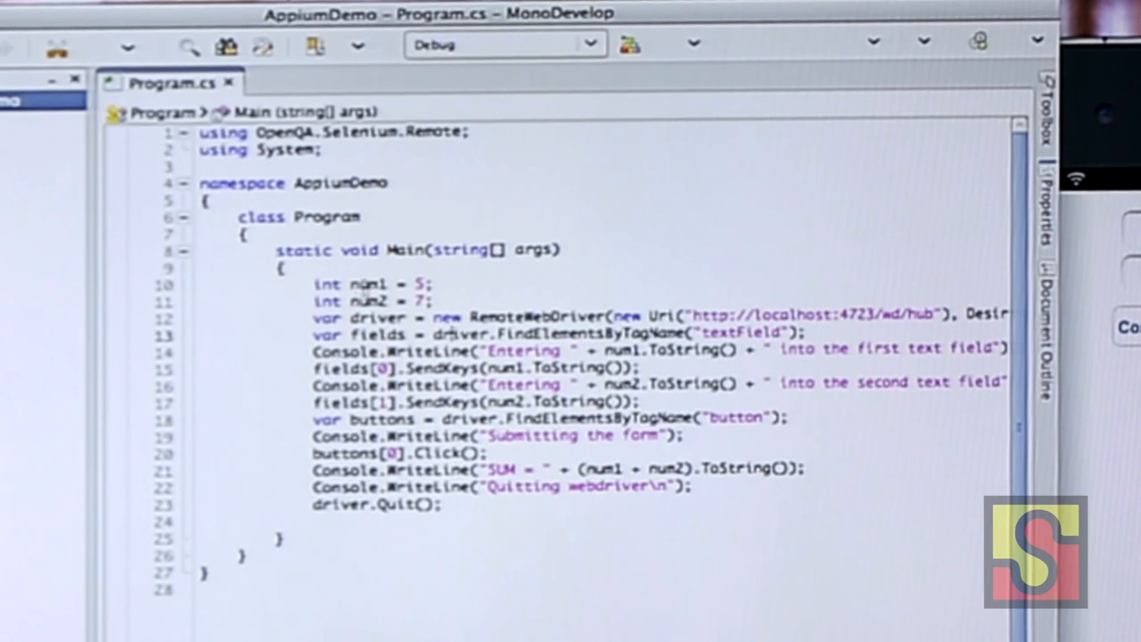
mouse_move(354, 284)
mouse_down()
mouse_move(471, 287)
mouse_move(570, 312)
mouse_up()
click(611, 330)
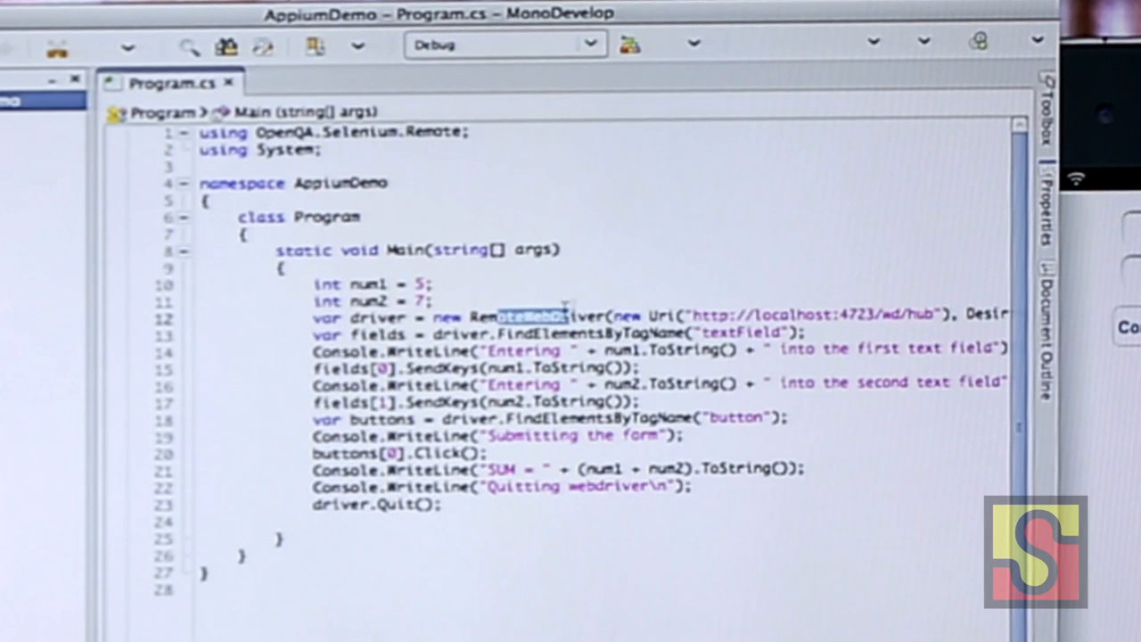
click(422, 323)
drag(367, 334, 655, 406)
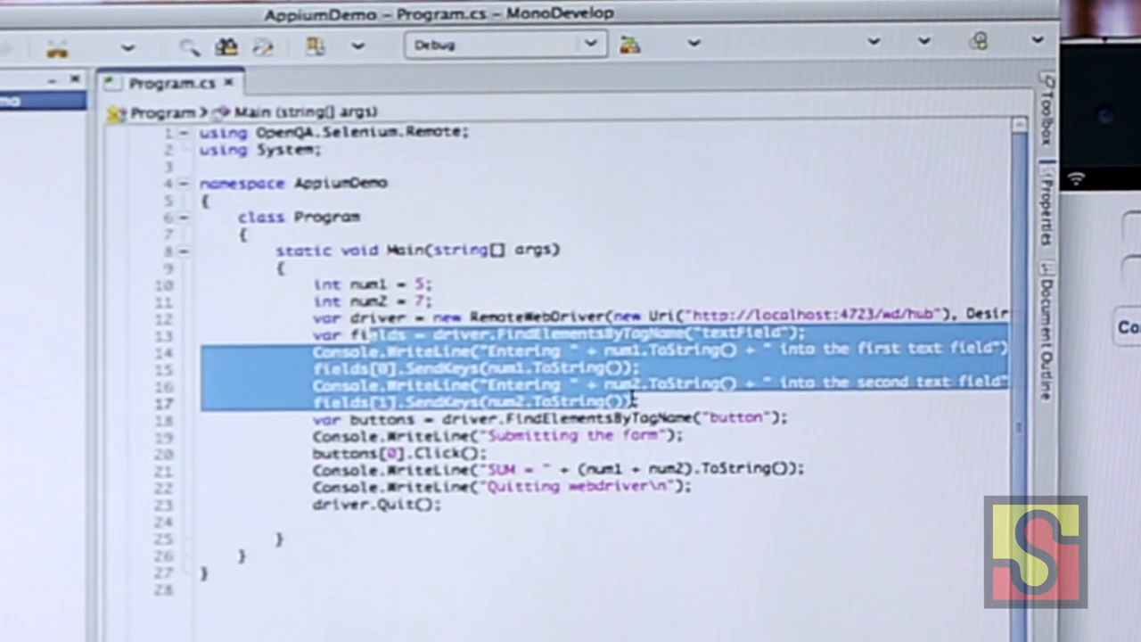
- Highlight the button lookup on line 18, then the words SendKeys and FindElementsByTagName
click(681, 403)
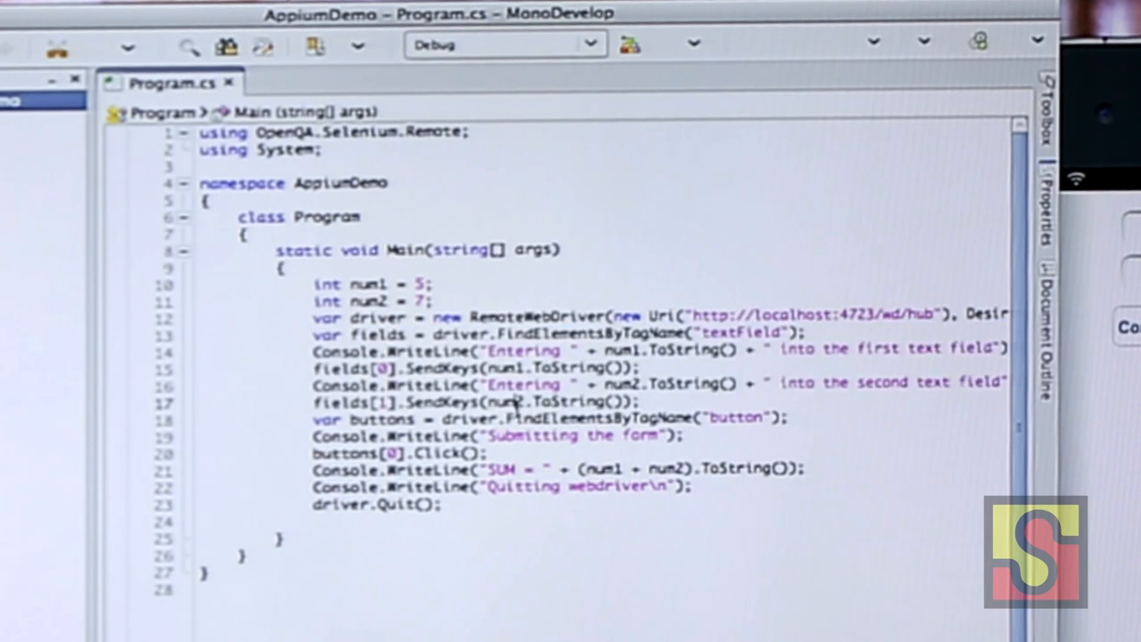
drag(517, 405, 825, 418)
click(747, 421)
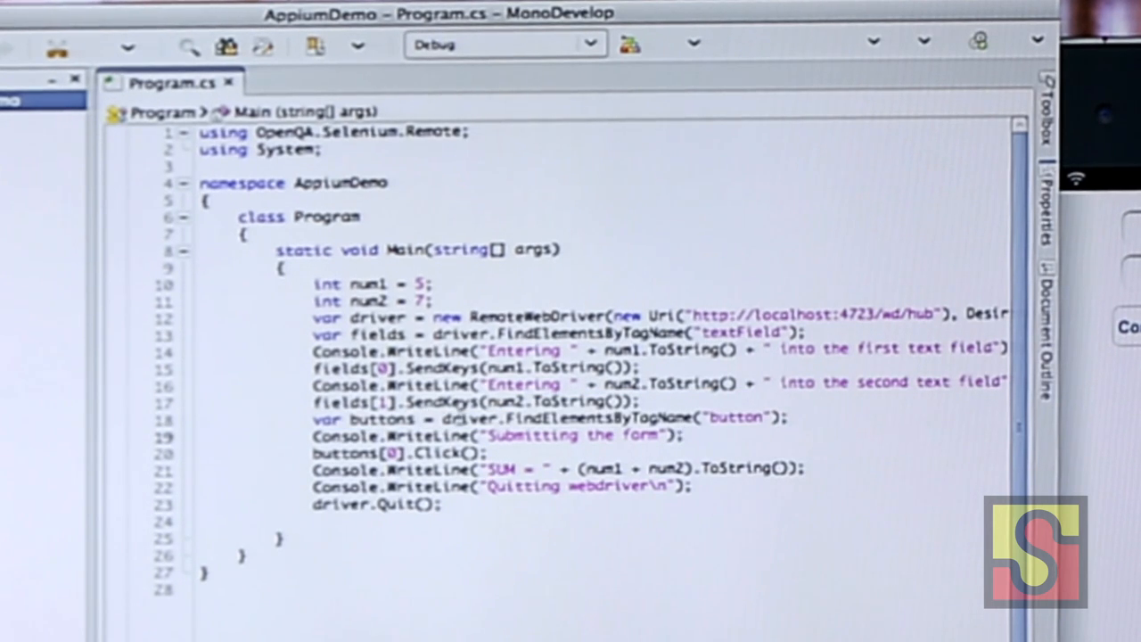
double_click(442, 401)
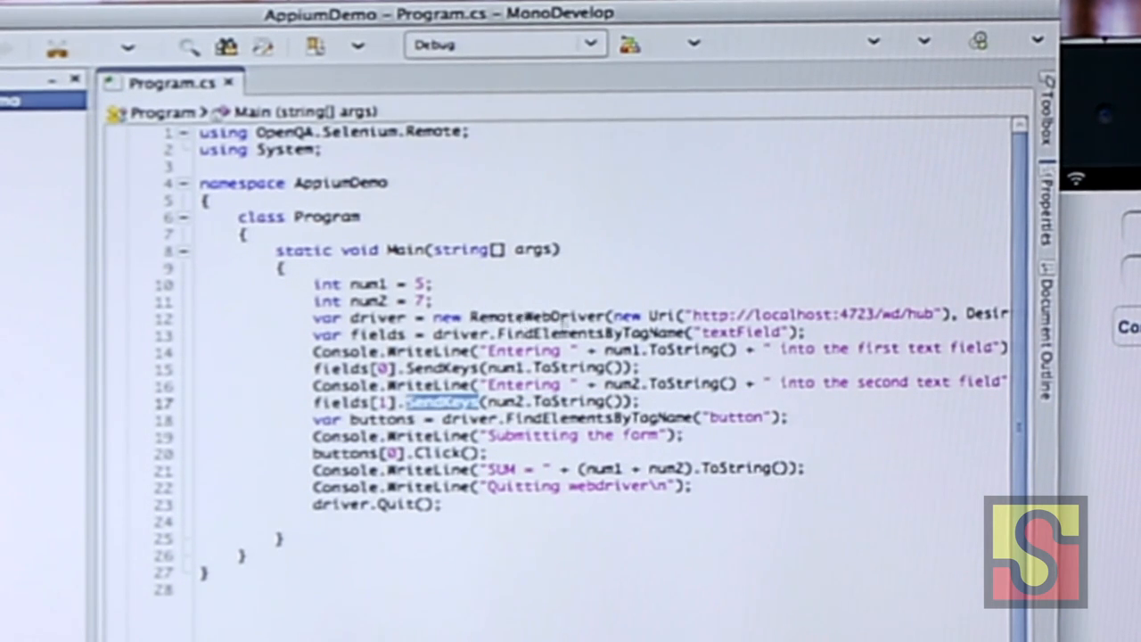
double_click(581, 332)
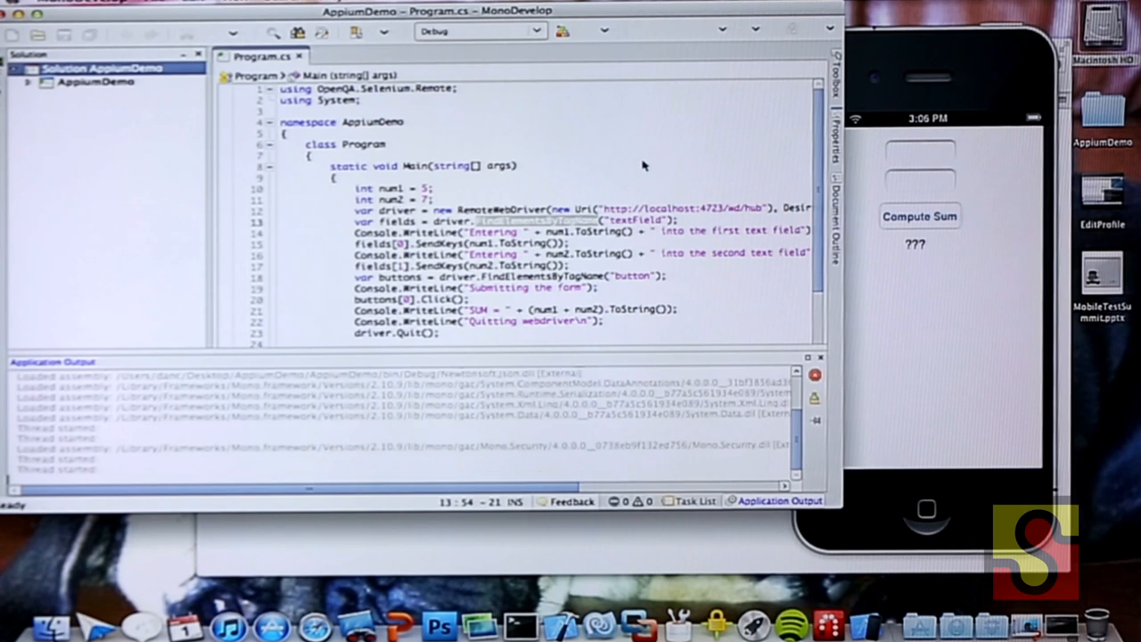
- Watch the test drive the simulator, minimize MonoDevelop and restore the Terminal server log
click(941, 96)
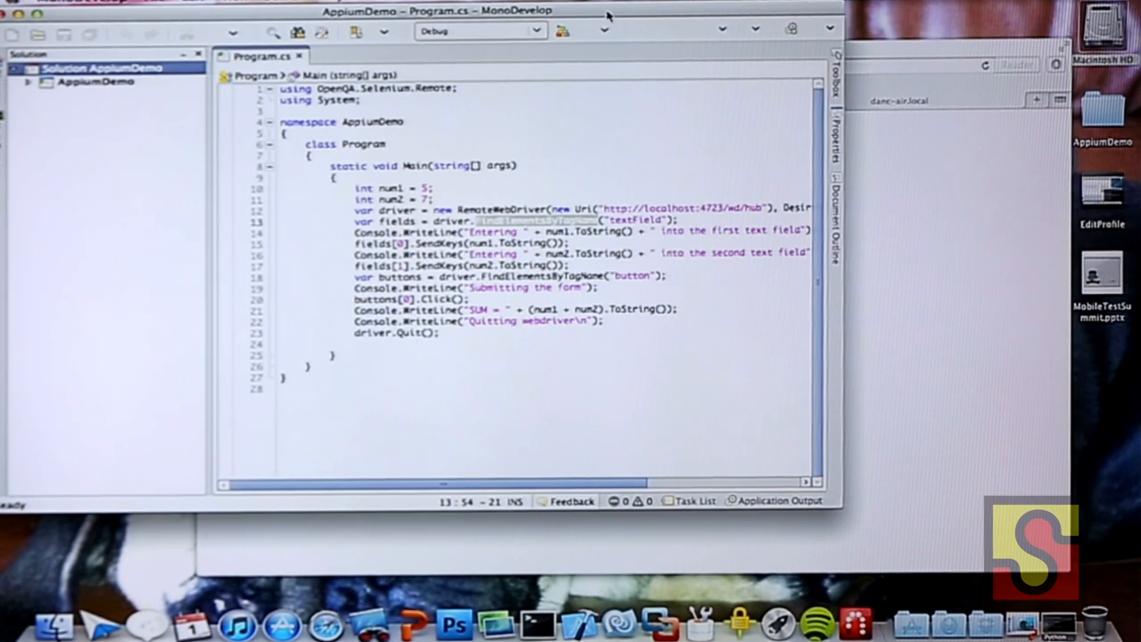
key(super+m)
click(523, 623)
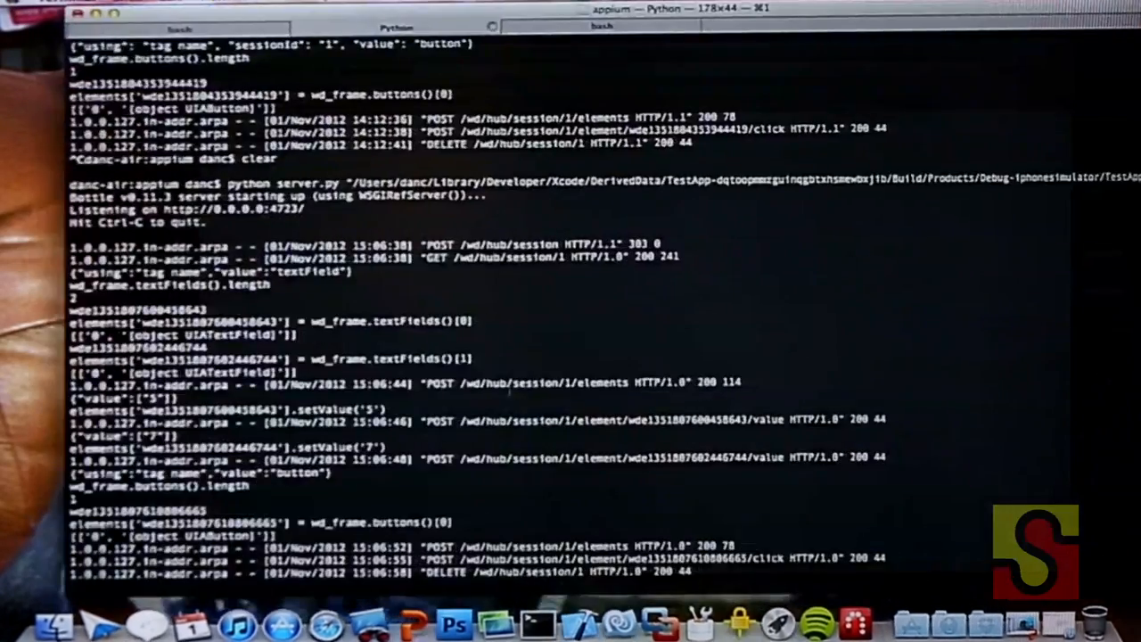
- Clear the leftover commands in the sample-code session and stop the running Appium server with Ctrl+C
click(183, 29)
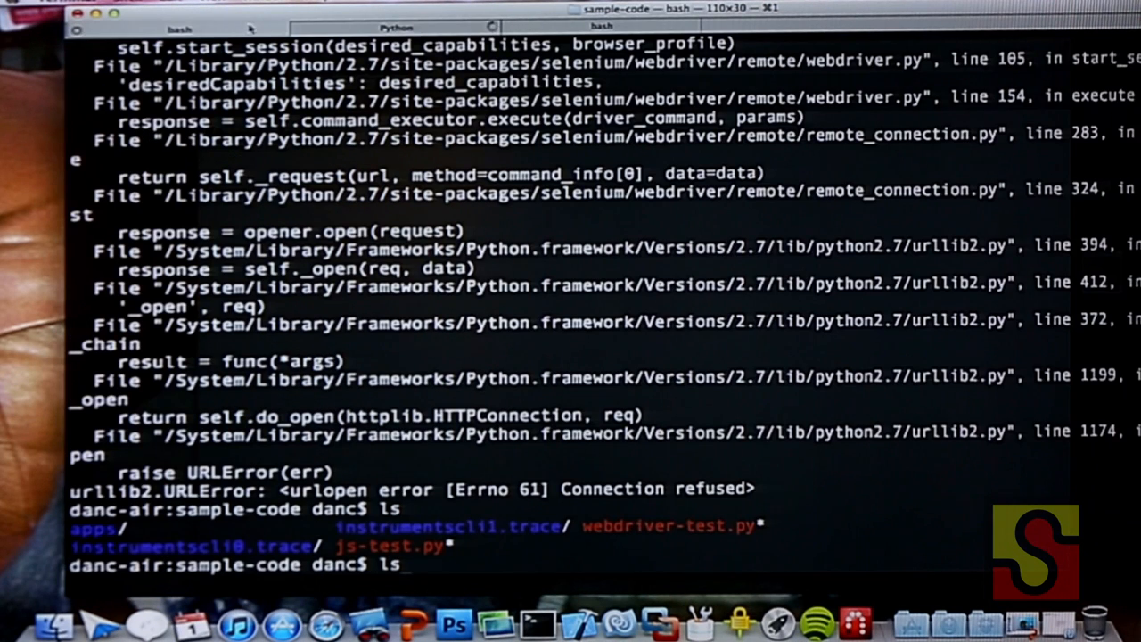
key(BackSpace)
key(BackSpace)
text(clear)
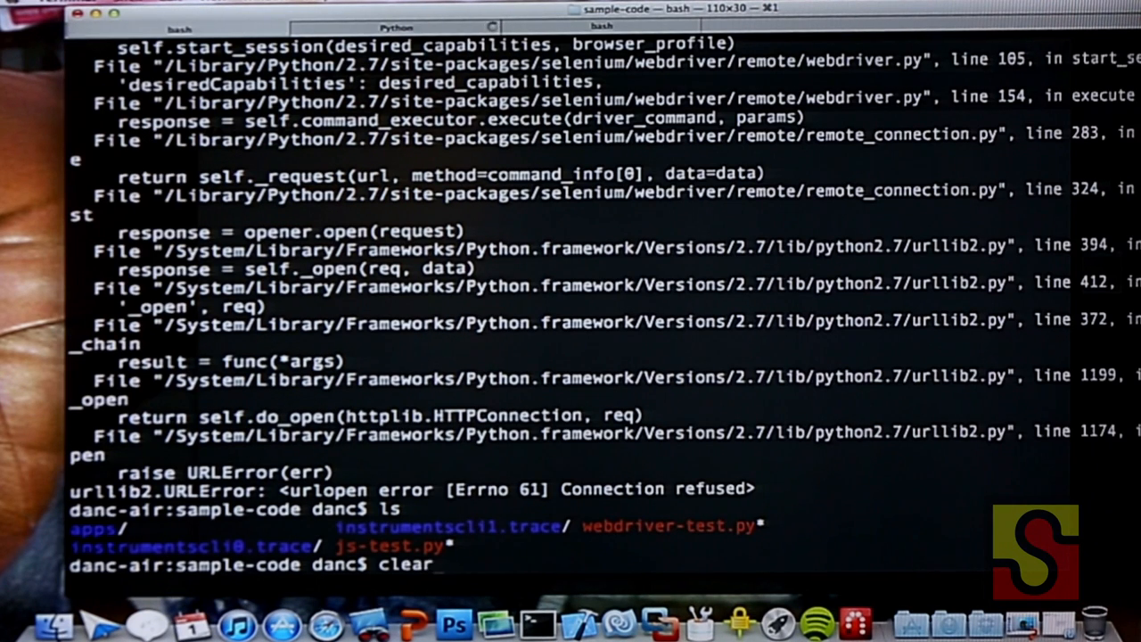
key(BackSpace)
key(BackSpace)
key(BackSpace)
key(BackSpace)
key(BackSpace)
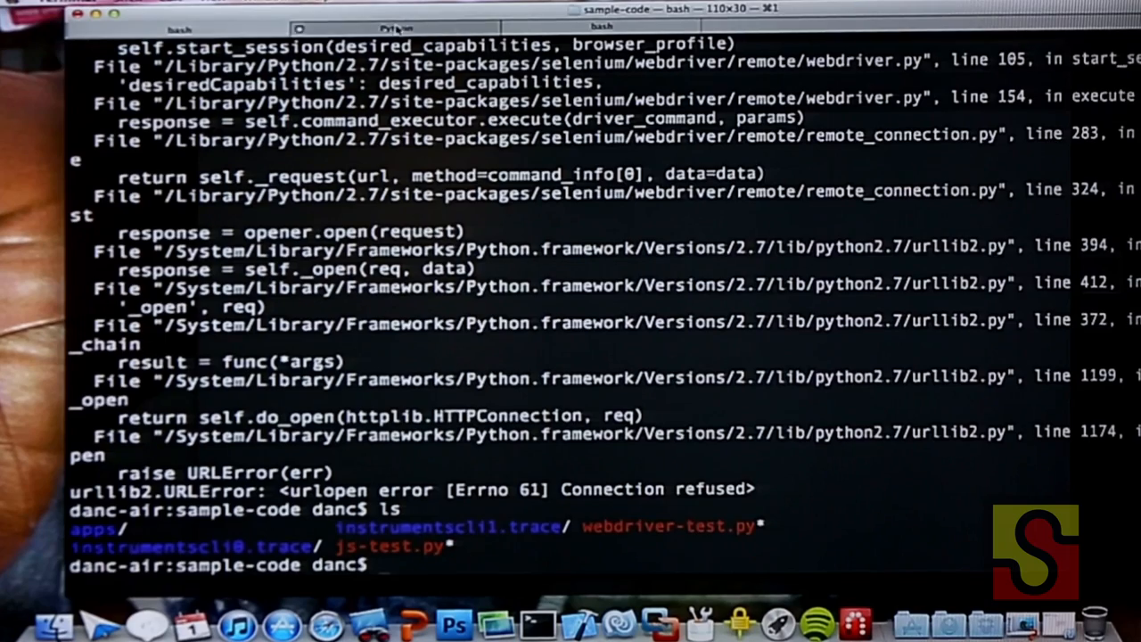
click(396, 29)
key(ctrl+c)
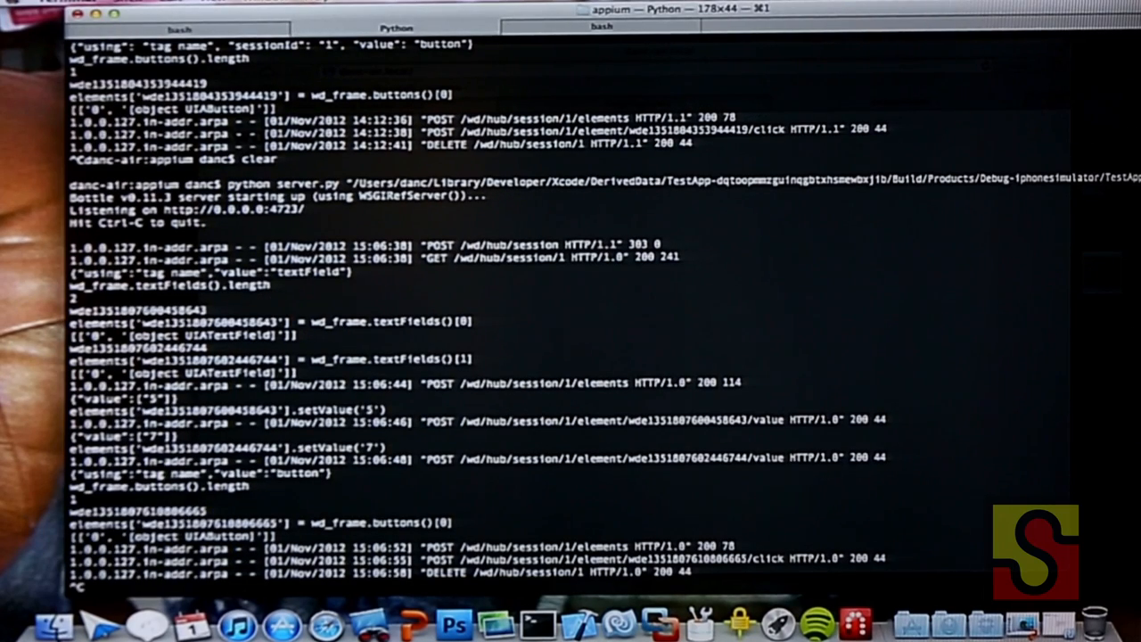
- Edit the recalled server command into python appium.py with the TestApp path and run it
key(Up)
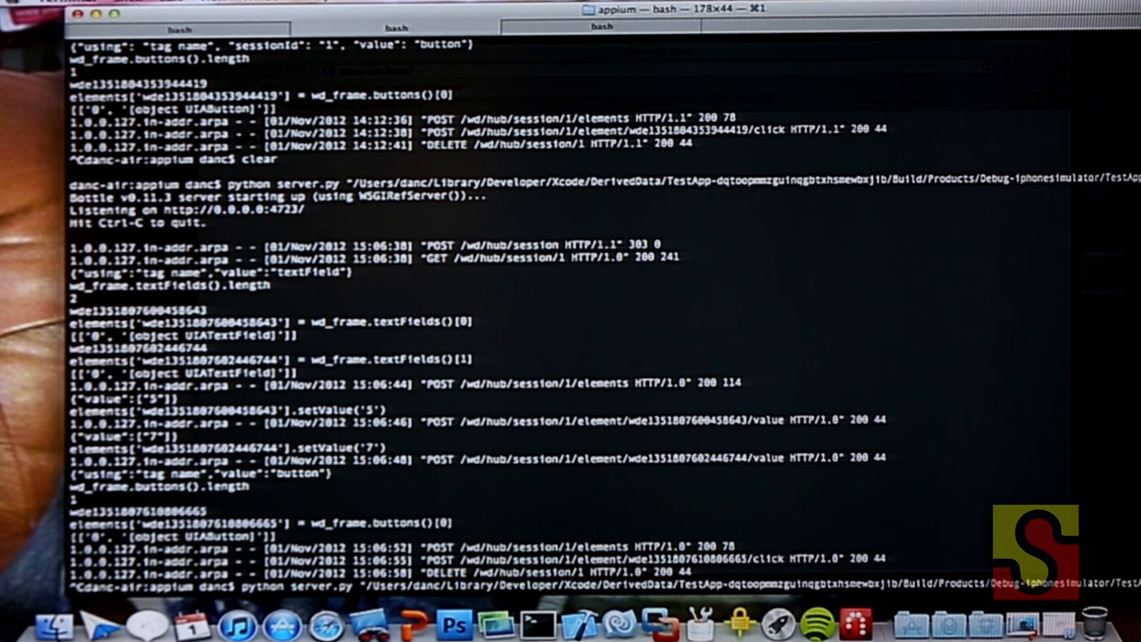
key(BackSpace)
key(BackSpace)
key(BackSpace)
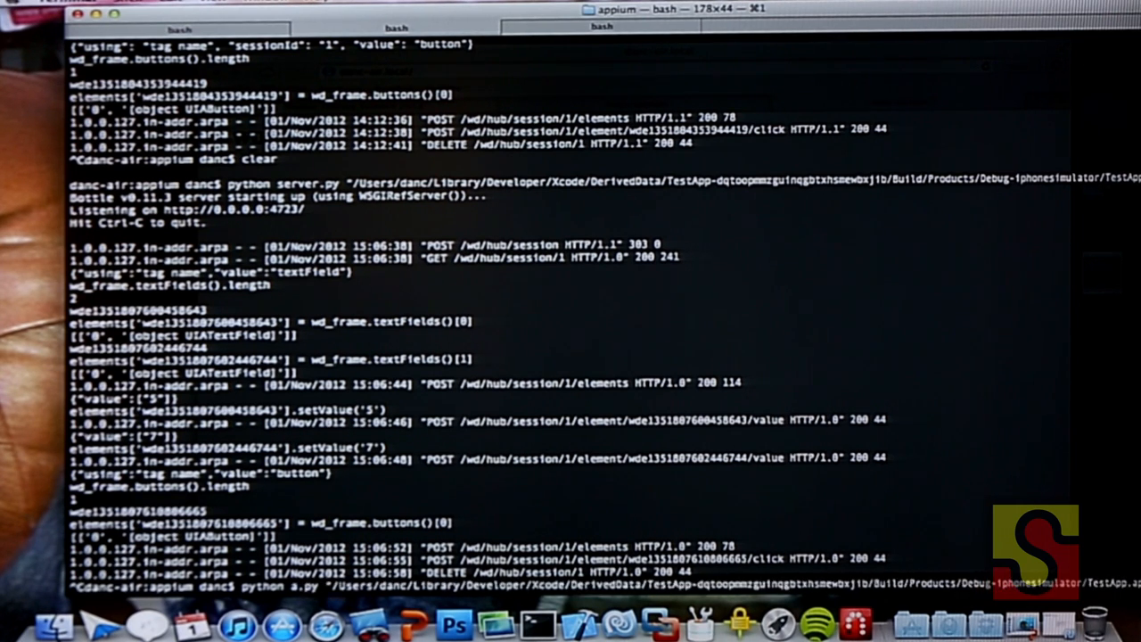
text(ppium)
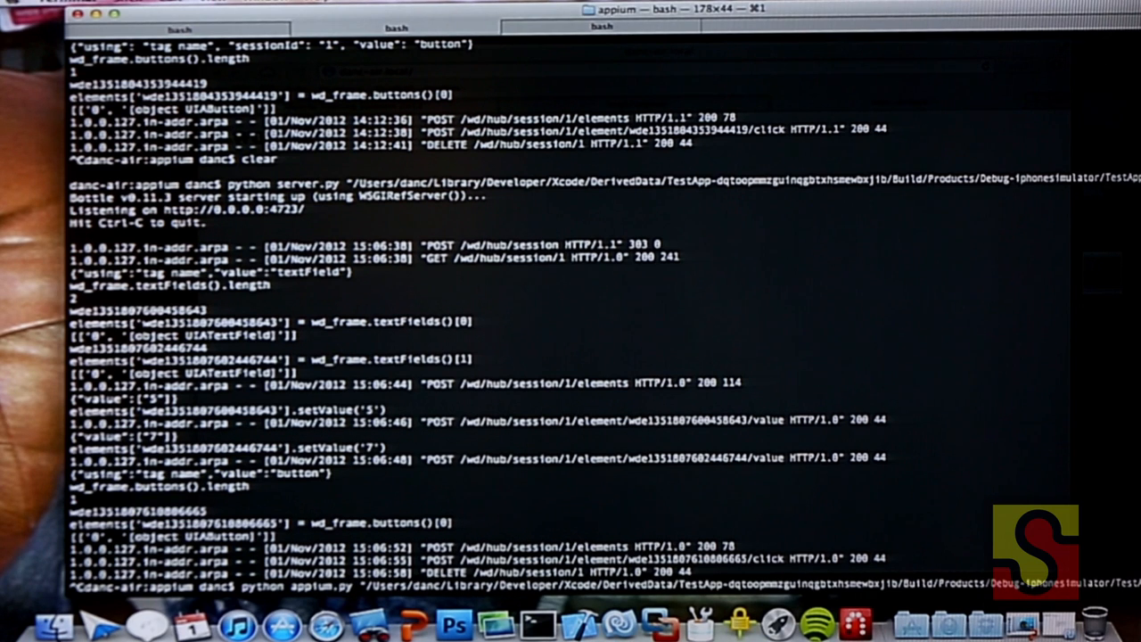
key(Return)
key(Up)
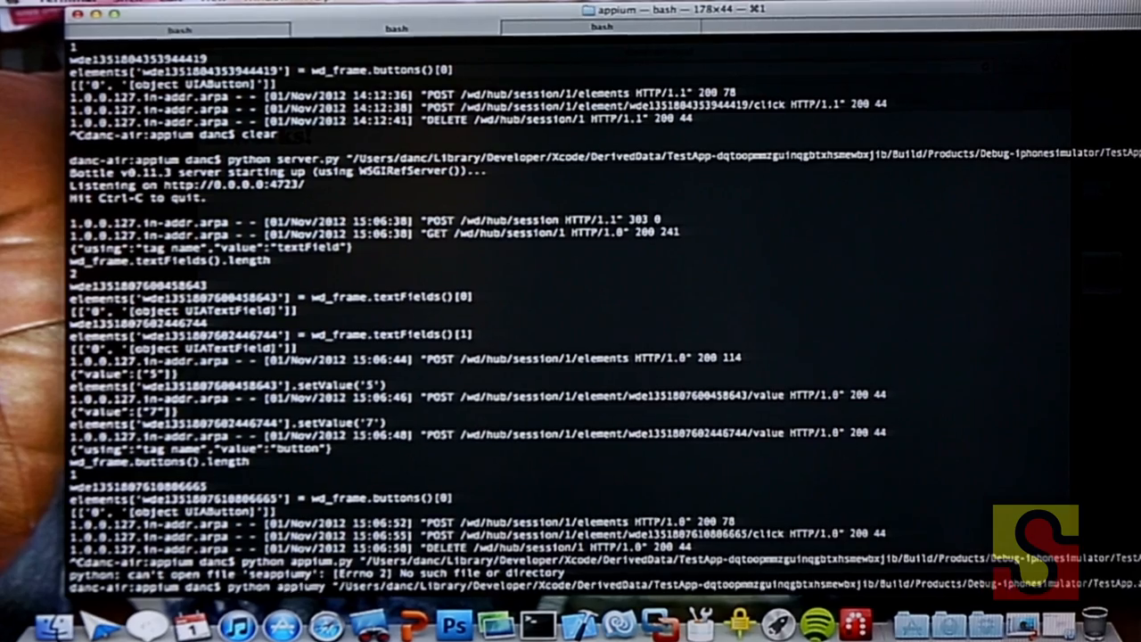
key(BackSpace)
key(BackSpace)
text(.p)
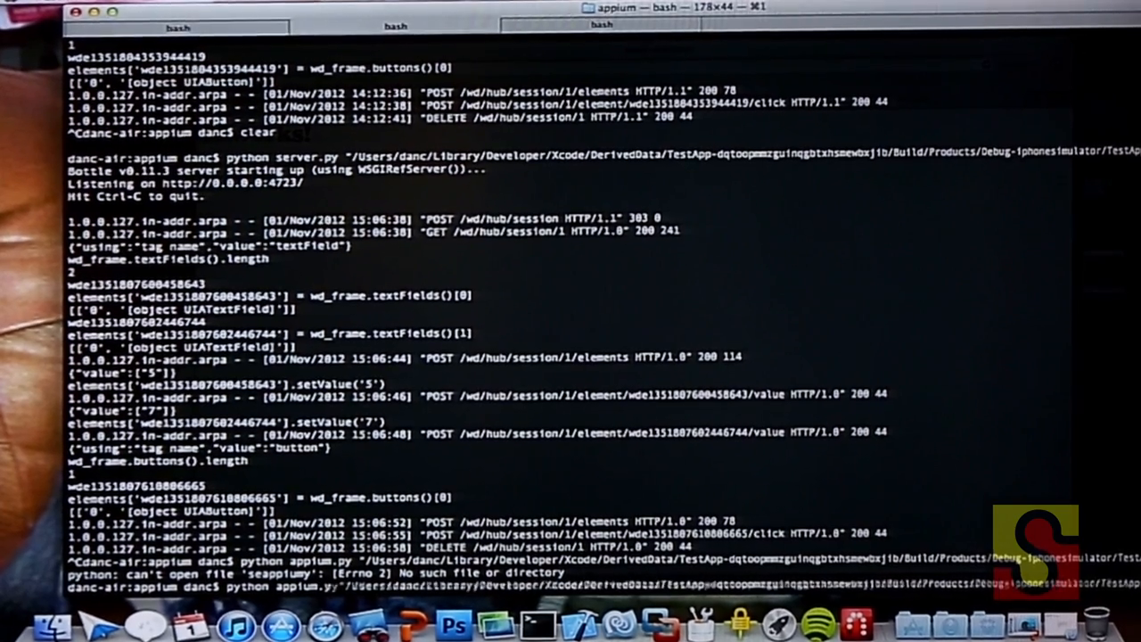
key(Return)
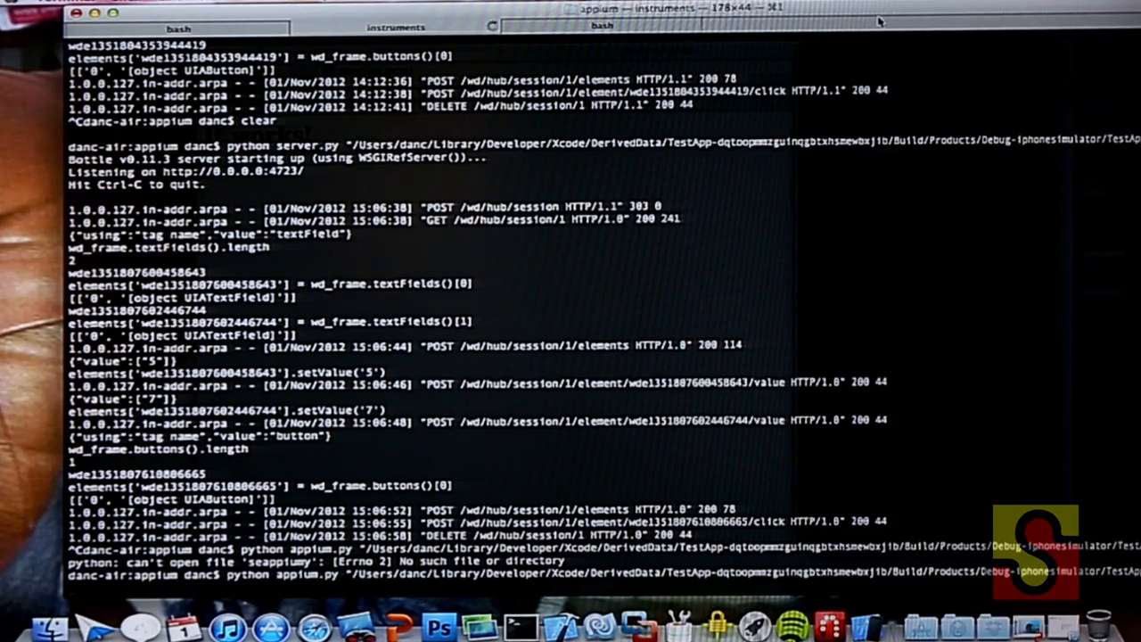
- Narrow and shift the Terminal window so it sits beside the iPhone simulator
mouse_move(678, 8)
mouse_down()
mouse_move(678, 412)
mouse_move(677, 11)
mouse_up()
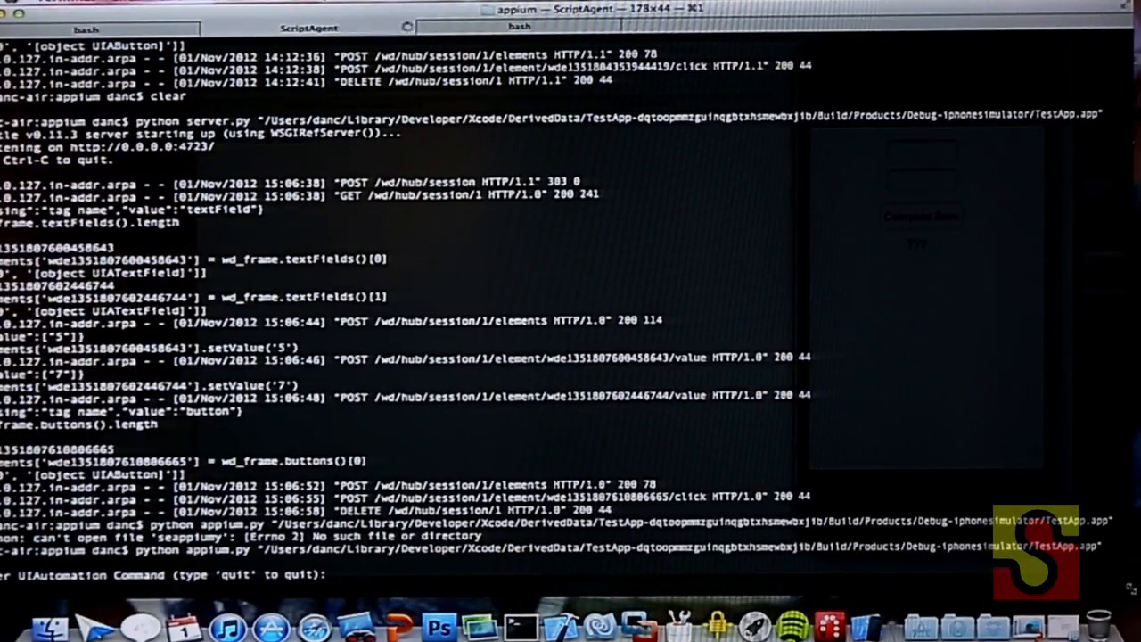
mouse_move(1130, 588)
mouse_down()
mouse_move(766, 599)
mouse_move(756, 588)
mouse_up()
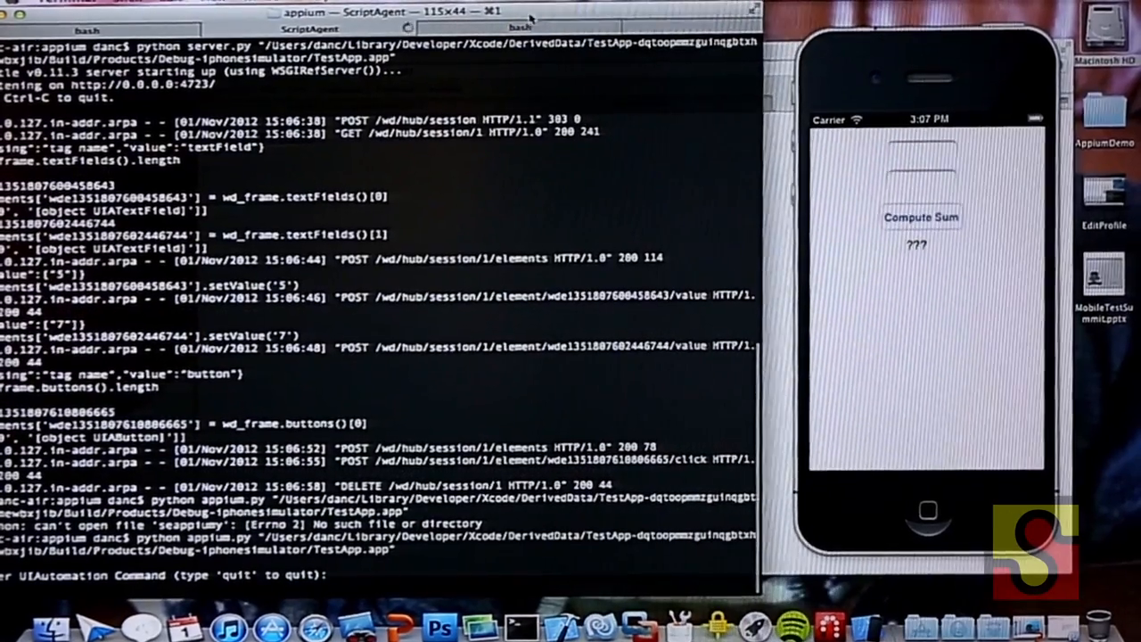
drag(531, 16, 597, 13)
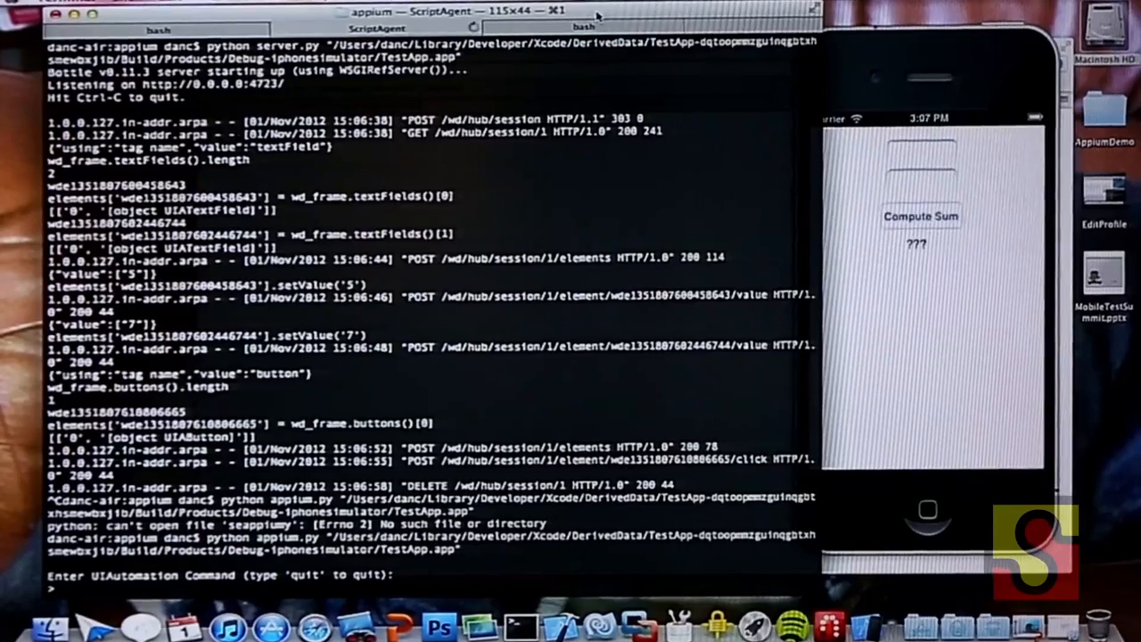
- Open js-test.py in nano from the sample-code shell and copy target.frontMostApp().mainWindow().textFields()[0]
click(581, 29)
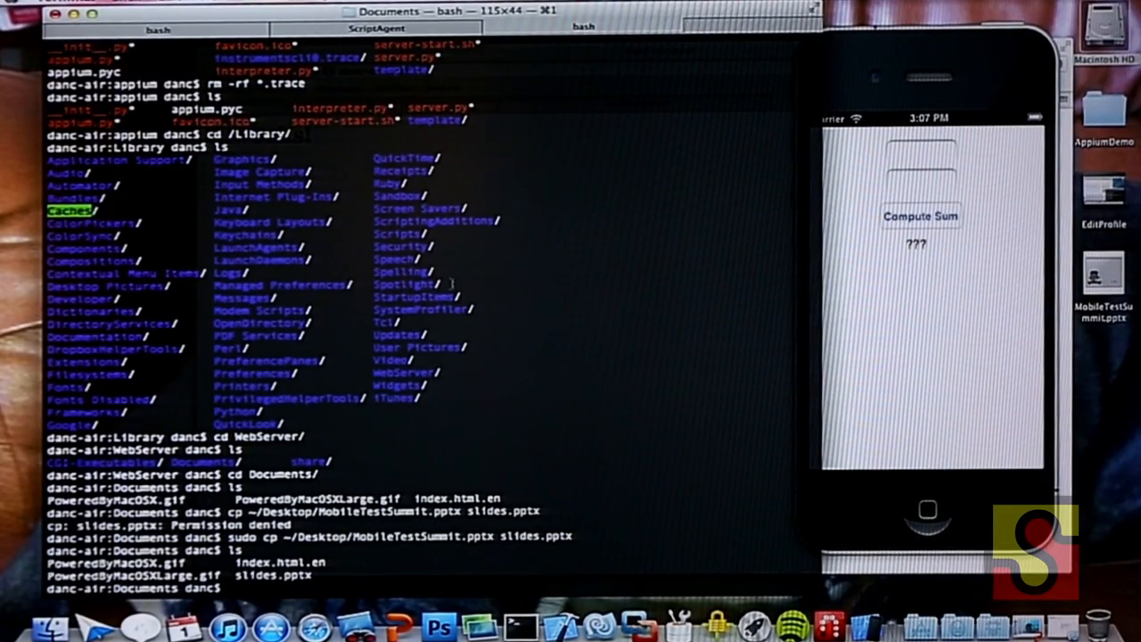
click(181, 42)
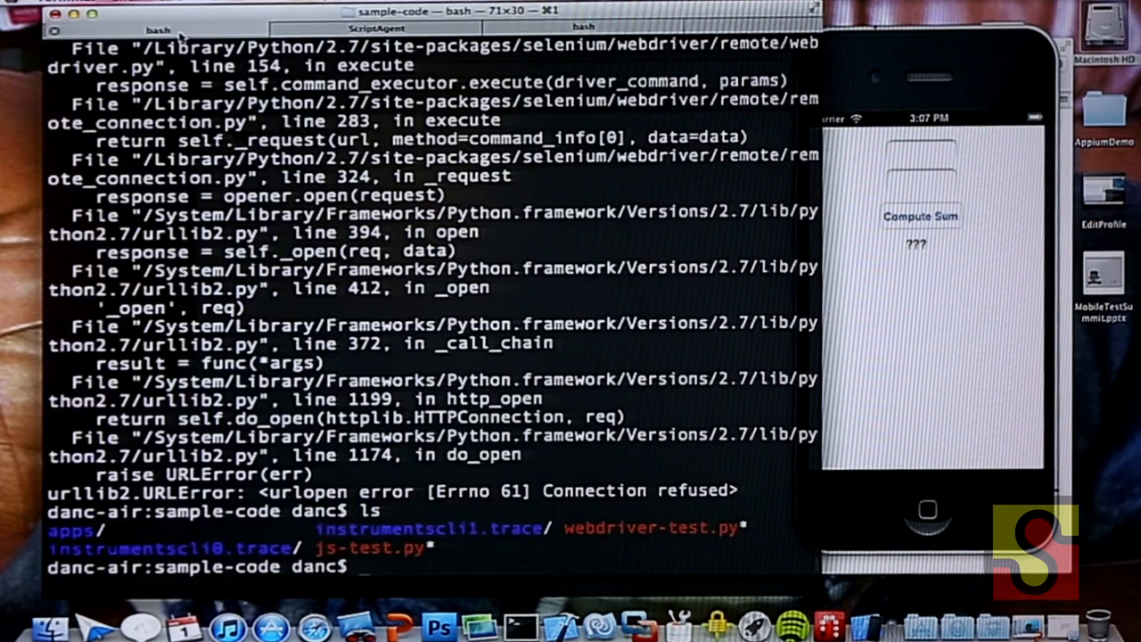
text(pico js-test.py)
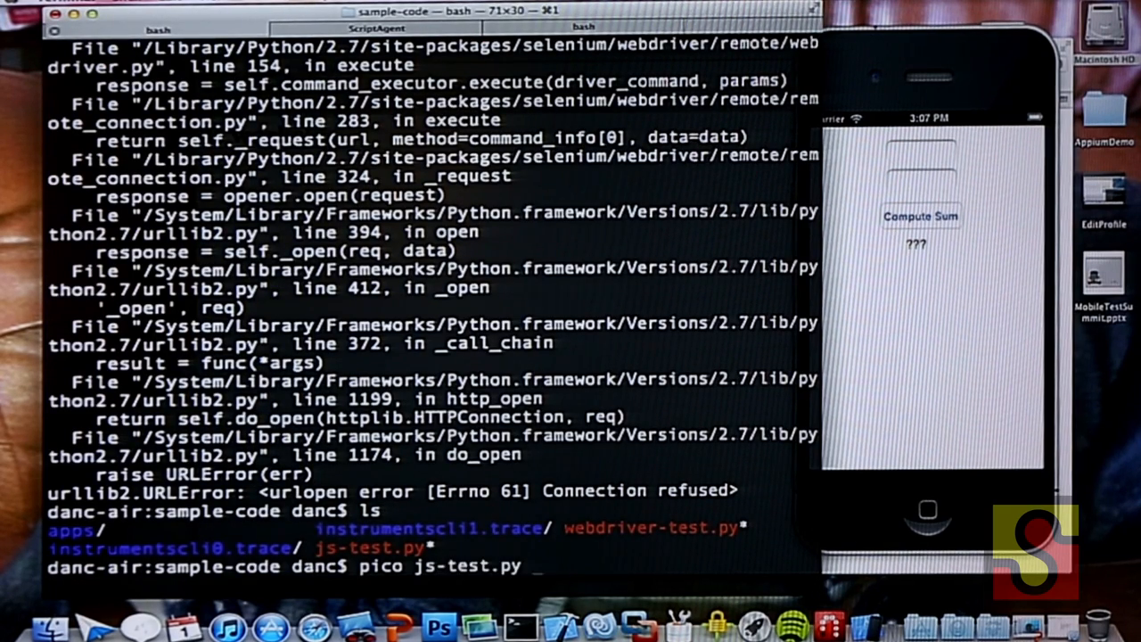
key(Return)
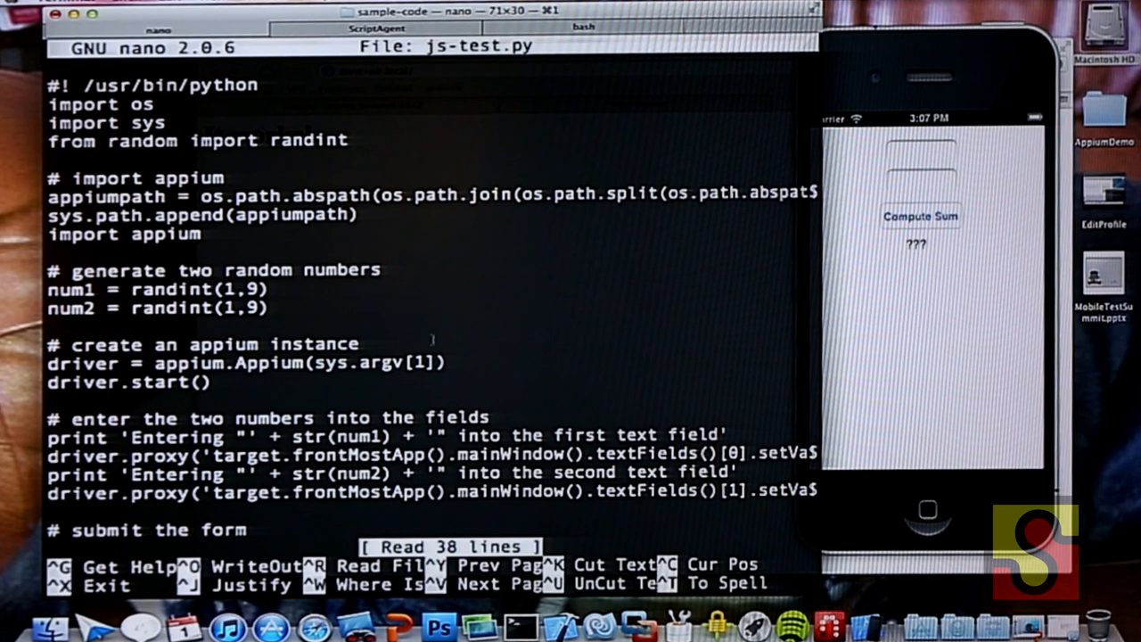
drag(212, 453, 748, 454)
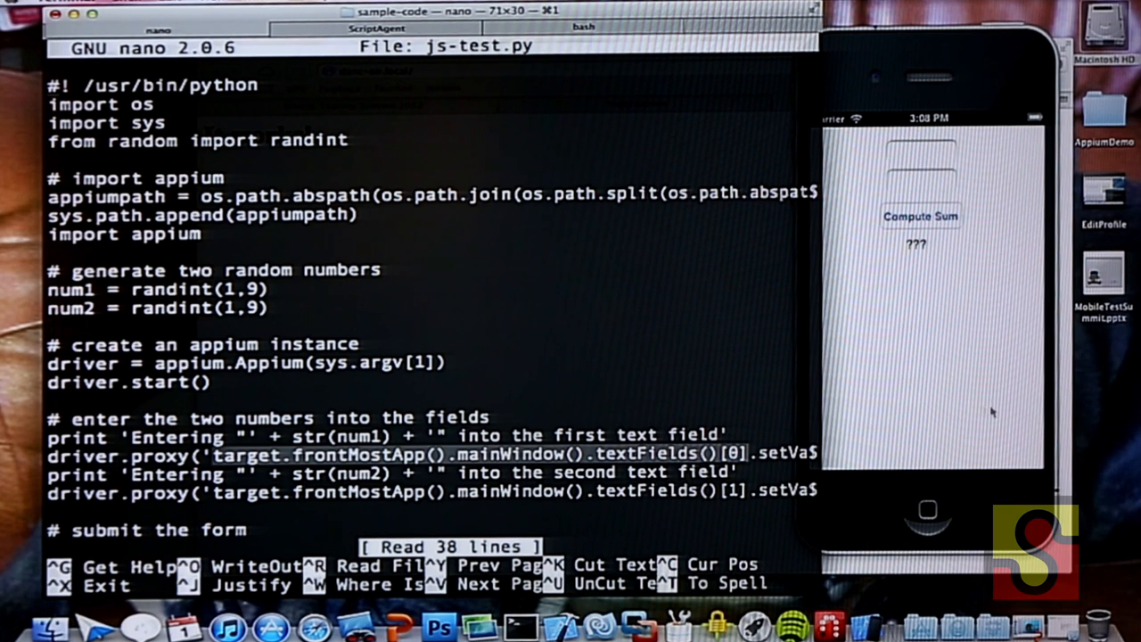
click(1070, 416)
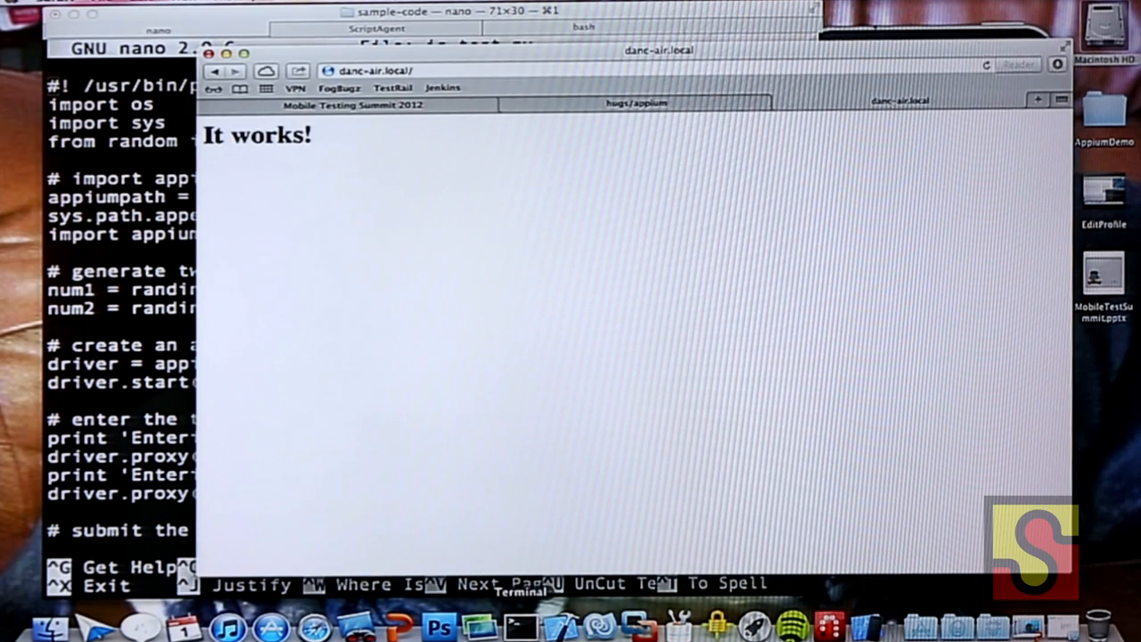
- Read the first text field's value with ...textFields()[0].value() in the UIAutomation session
click(517, 626)
click(376, 28)
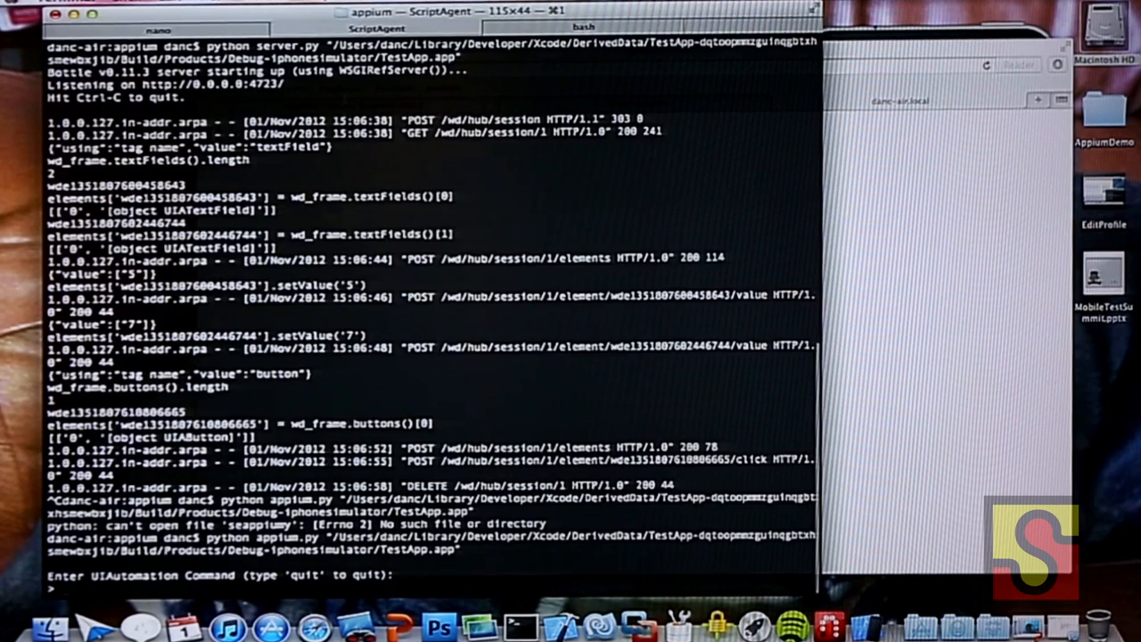
text(target.frontMostApp().mainWindow().textFields()[0])
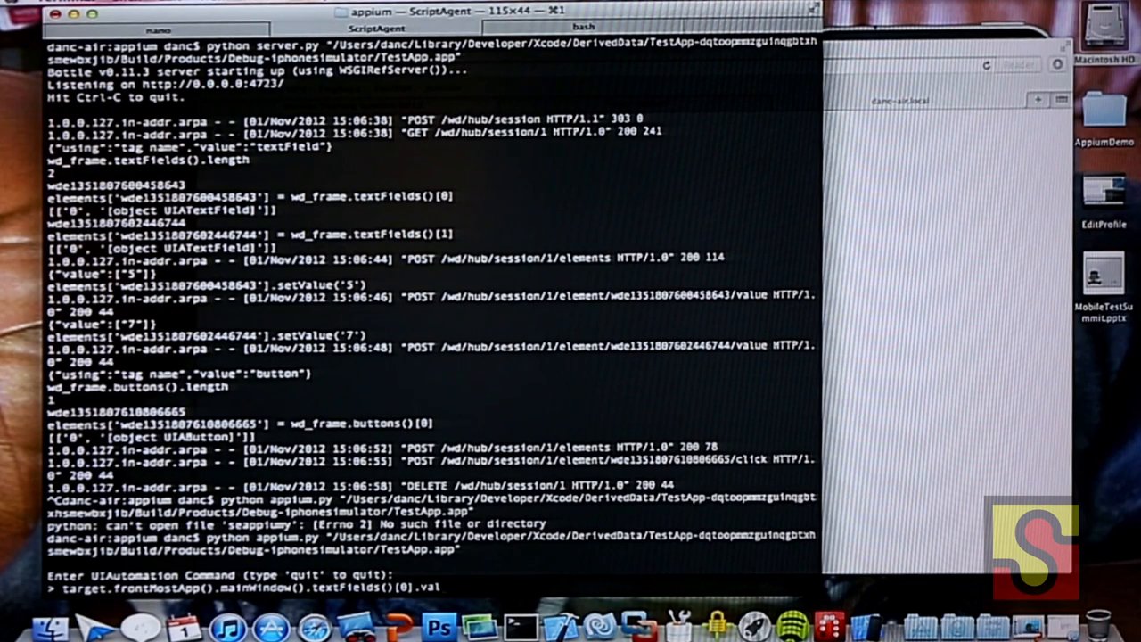
text(())
key(Return)
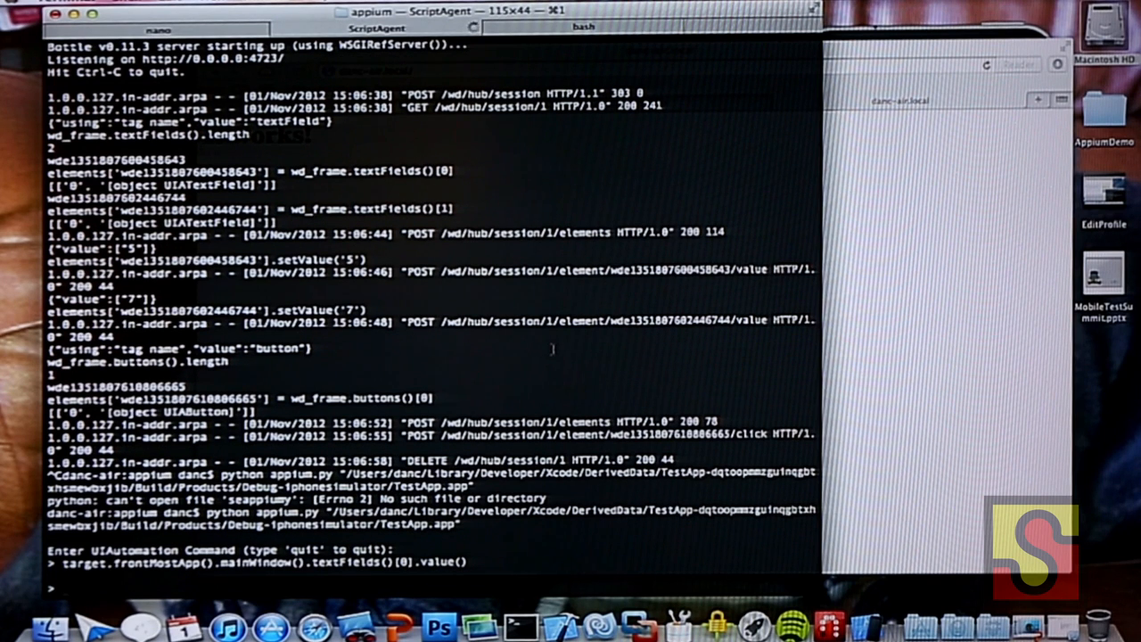
- Set the first text field to 3 with ...textFields()[0].setValue(3), then recall that command
text(target.frontMostApp().mainWindow().textFields()[0].value())
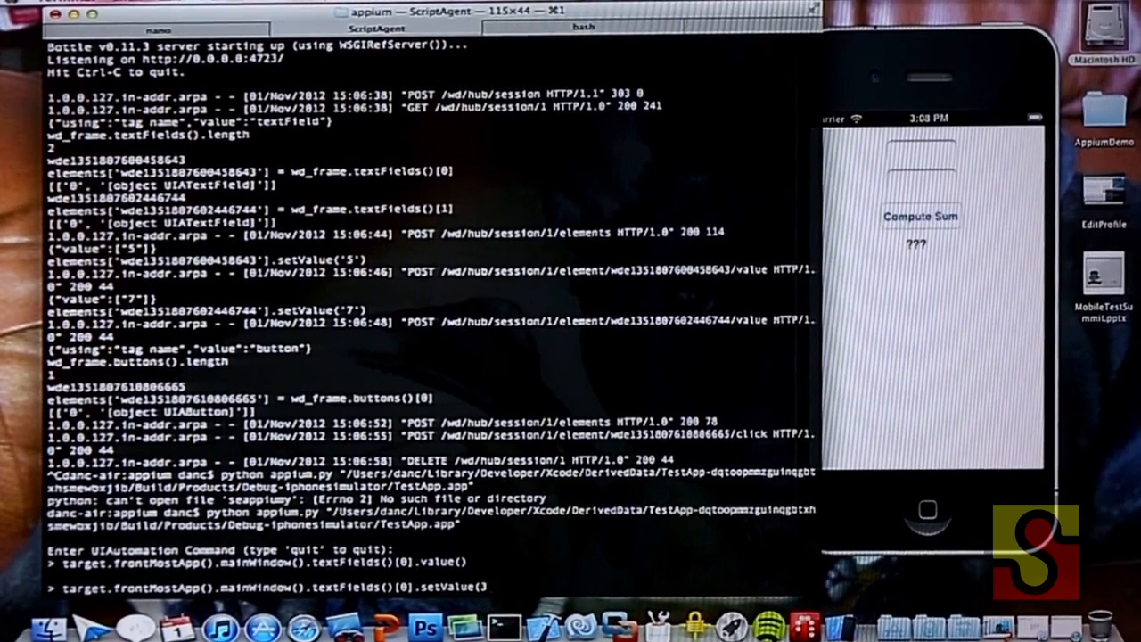
text(3);)
key(Return)
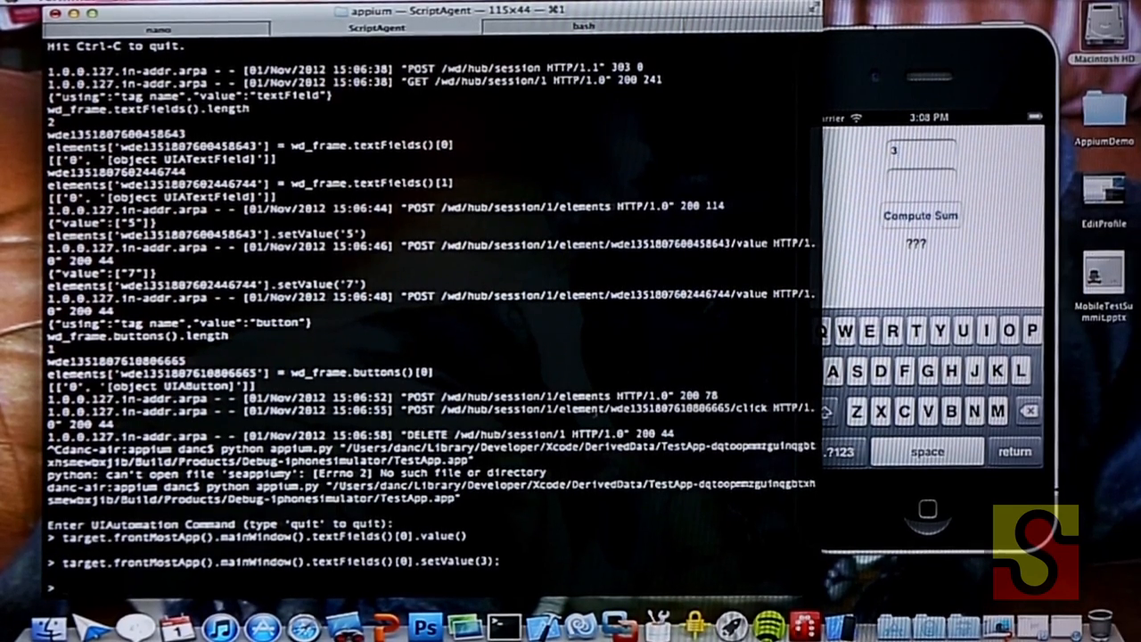
key(Up)
- Trim the recalled setValue command, then hide Terminal to reveal the simulator showing 3
key(BackSpace)
key(BackSpace)
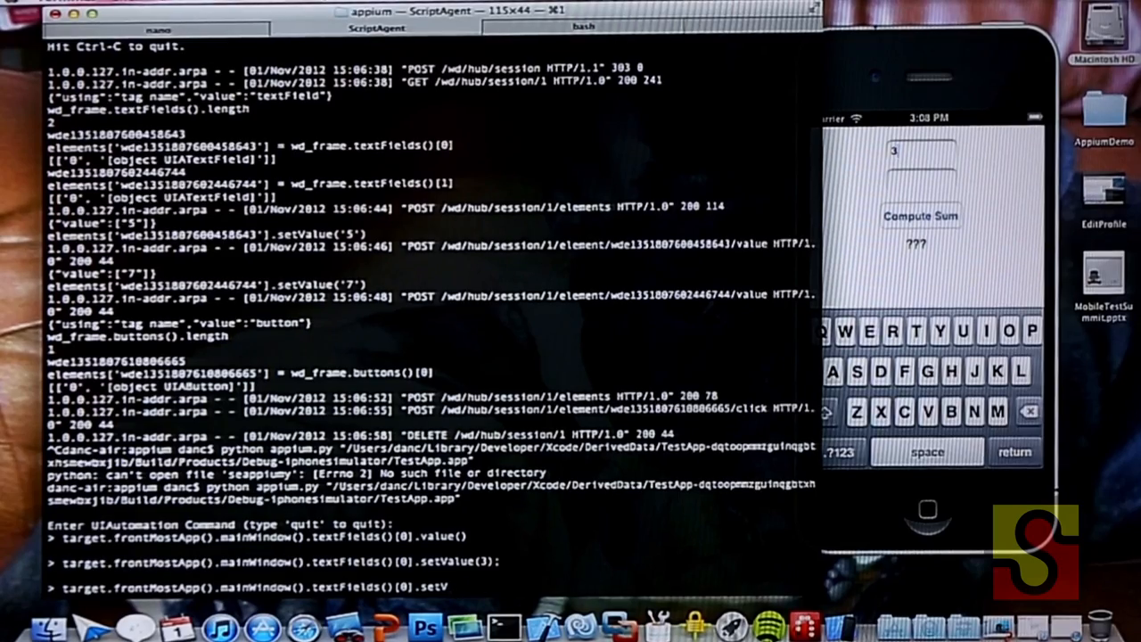
key(BackSpace)
key(BackSpace)
key(BackSpace)
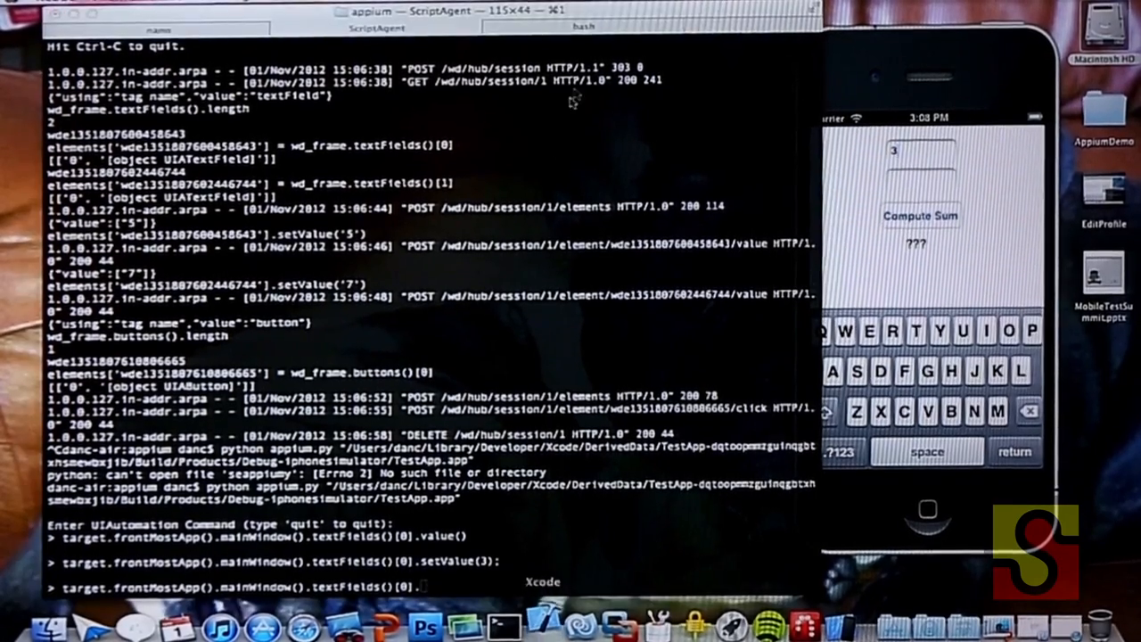
key(super+h)
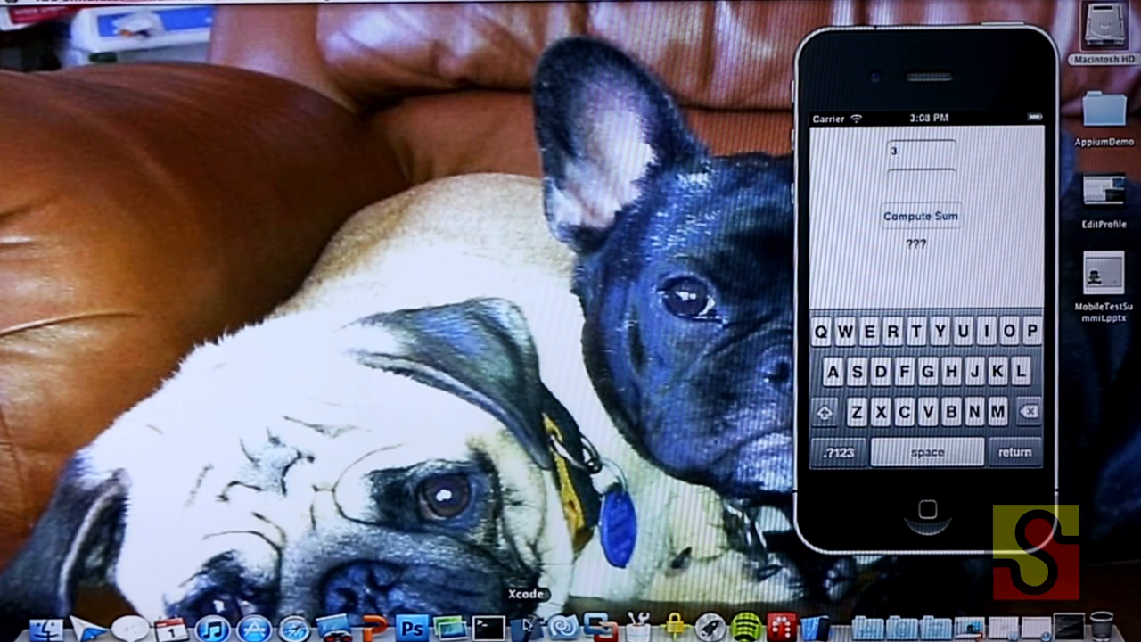
- Open TestApp.xcodeproj from Xcode's recent projects
click(526, 626)
click(134, 3)
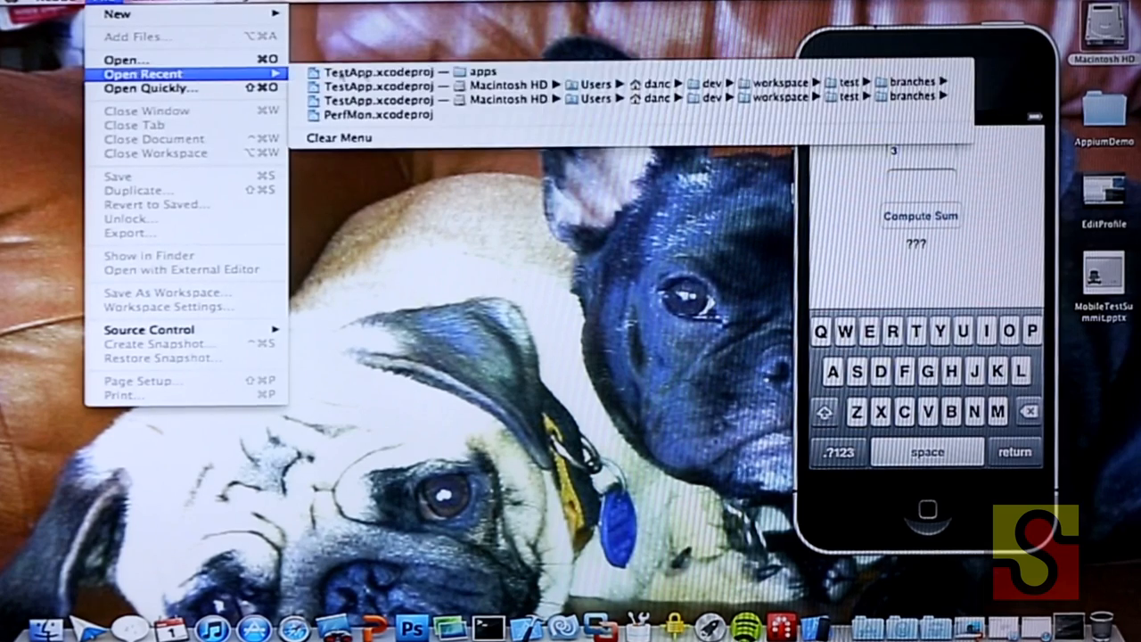
click(448, 72)
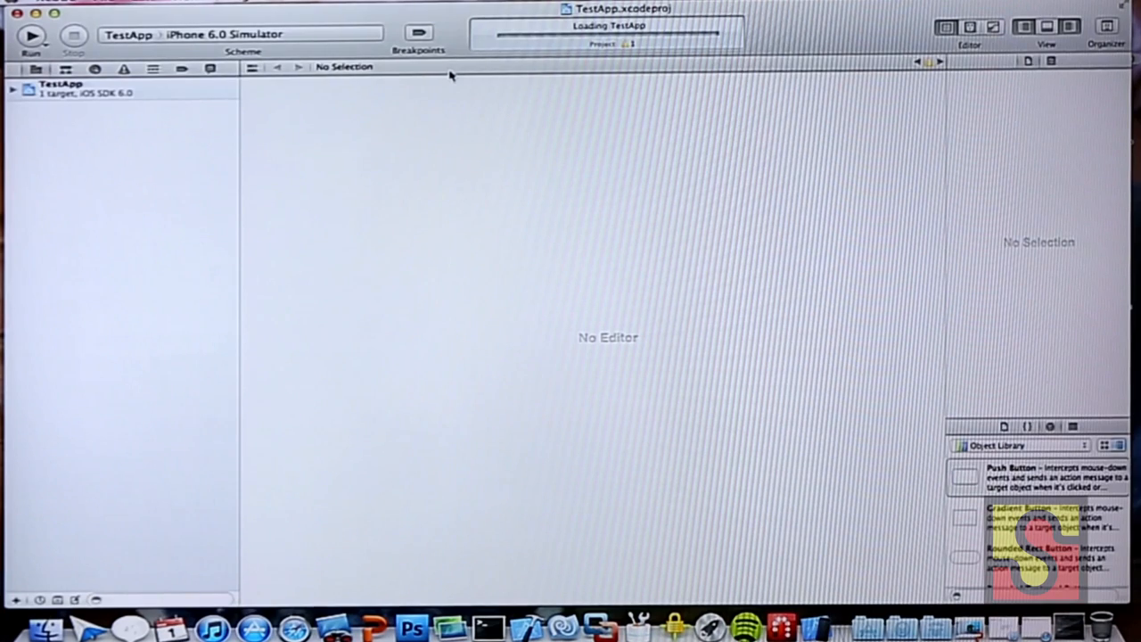
- Profile TestApp with the Automation template so it launches in Instruments
drag(31, 36, 89, 110)
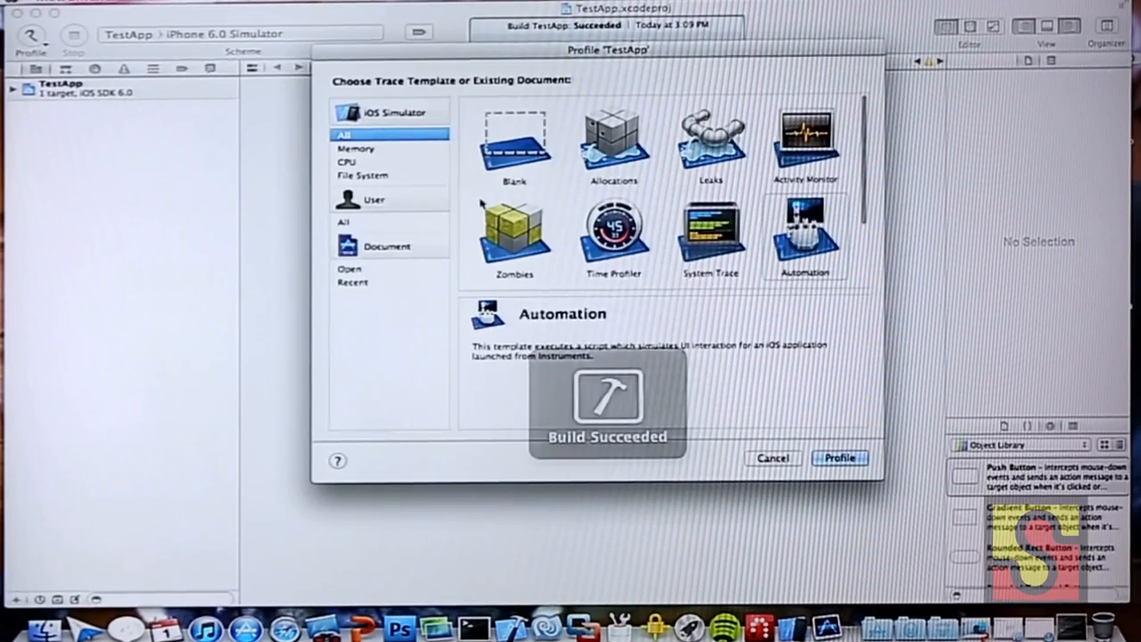
double_click(800, 234)
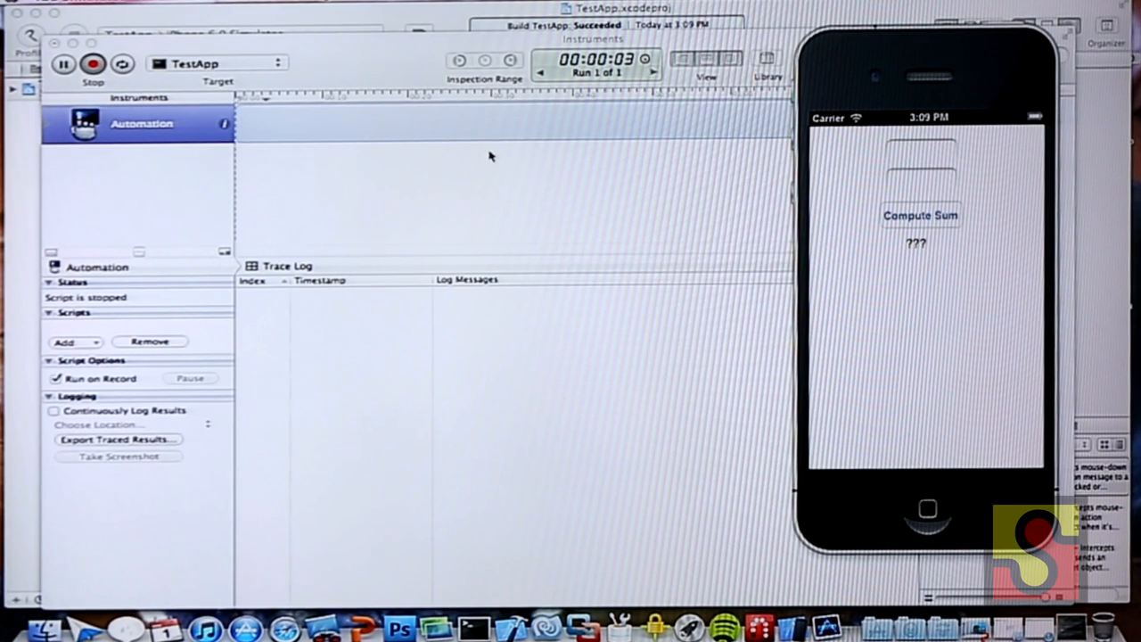
click(374, 72)
- Create a new blank automation script in Instruments and start recording
click(93, 344)
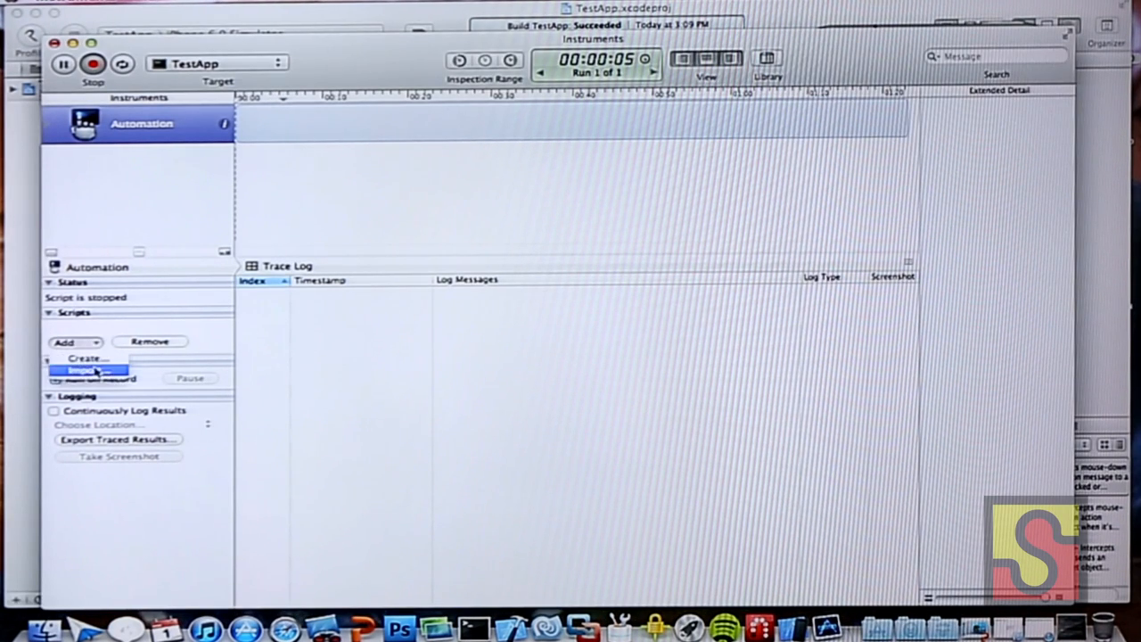
click(85, 359)
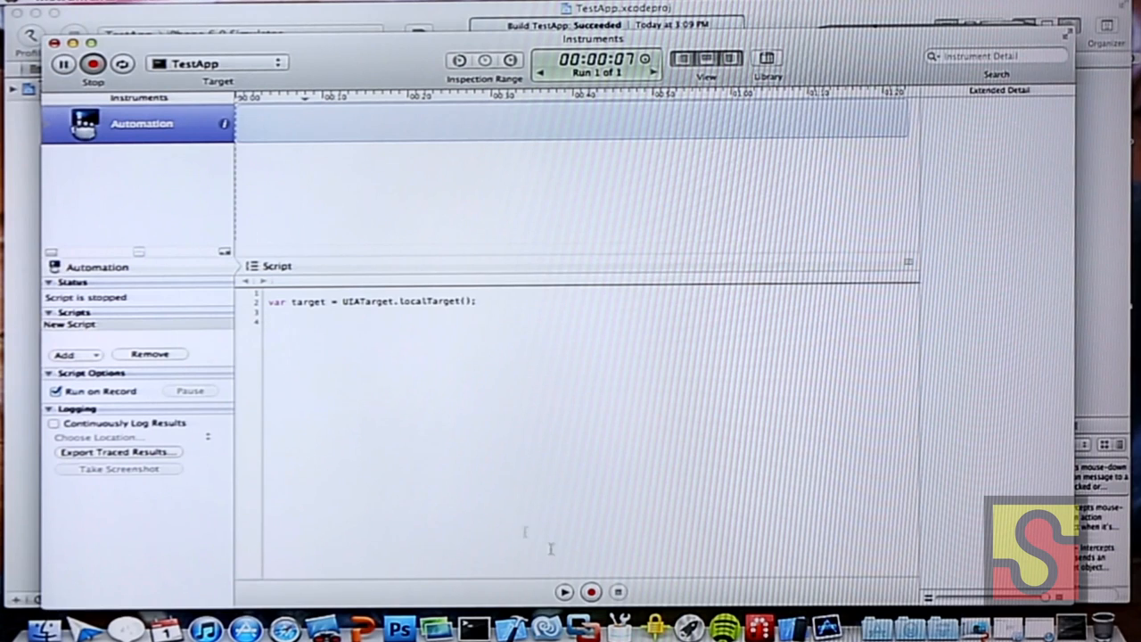
click(593, 591)
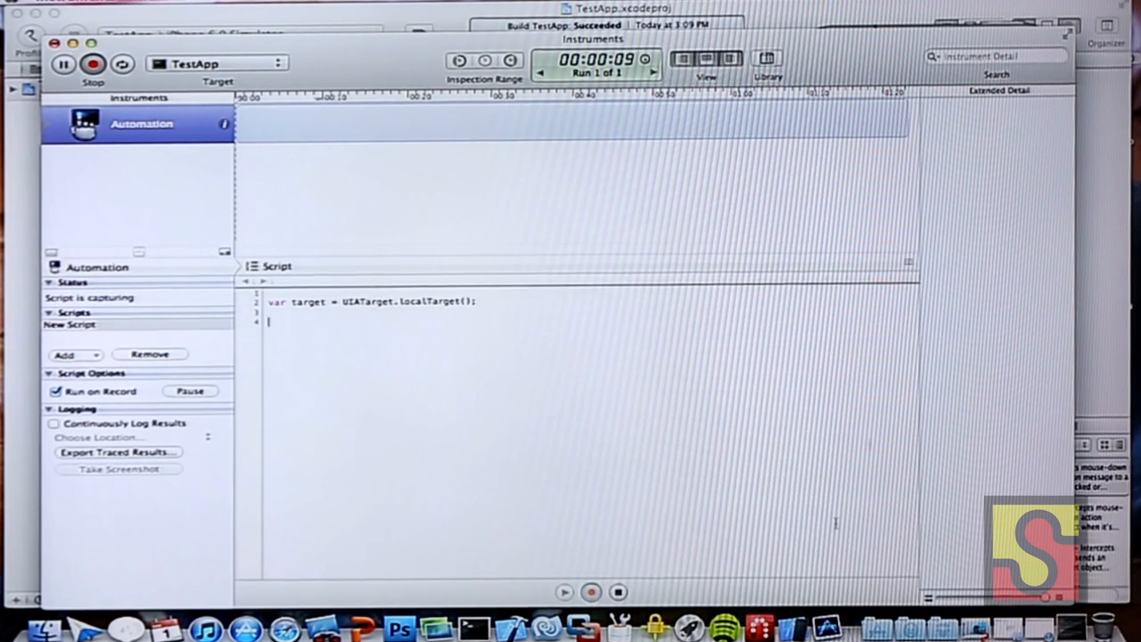
- Tap Compute Sum in the simulator and select the recorded ComputeSumButton tap() line
click(791, 627)
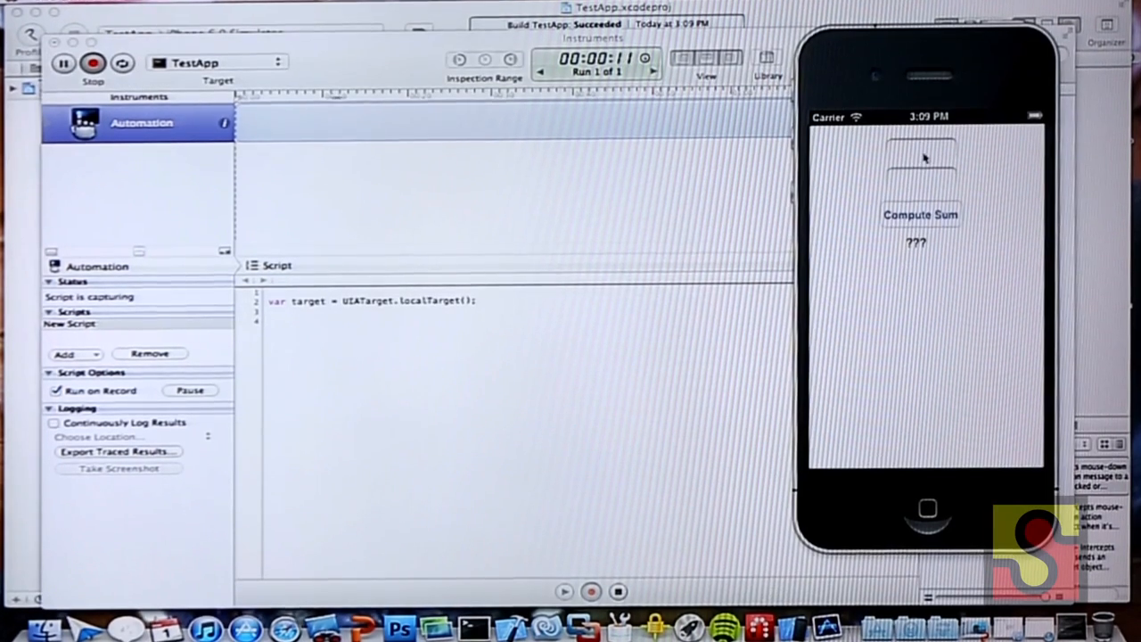
click(915, 221)
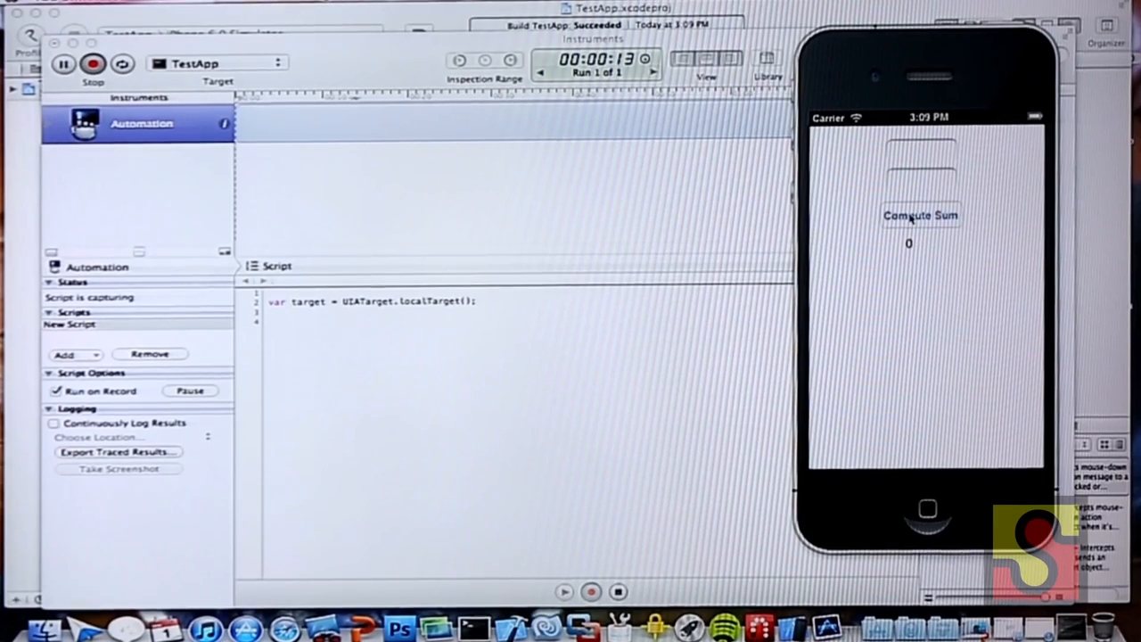
click(607, 338)
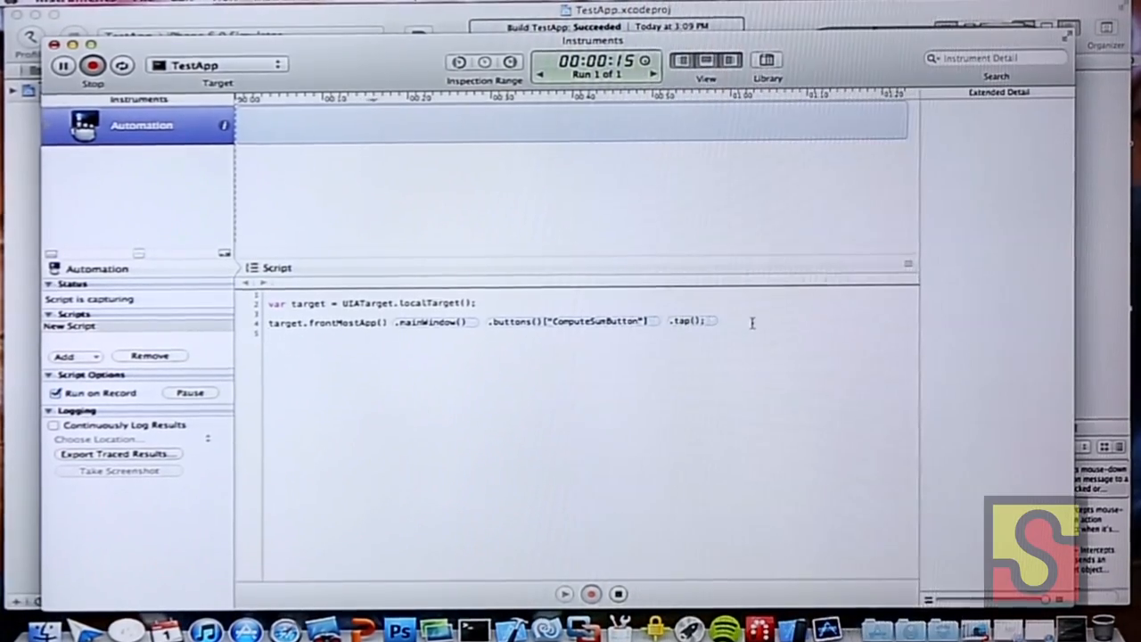
drag(722, 320, 265, 322)
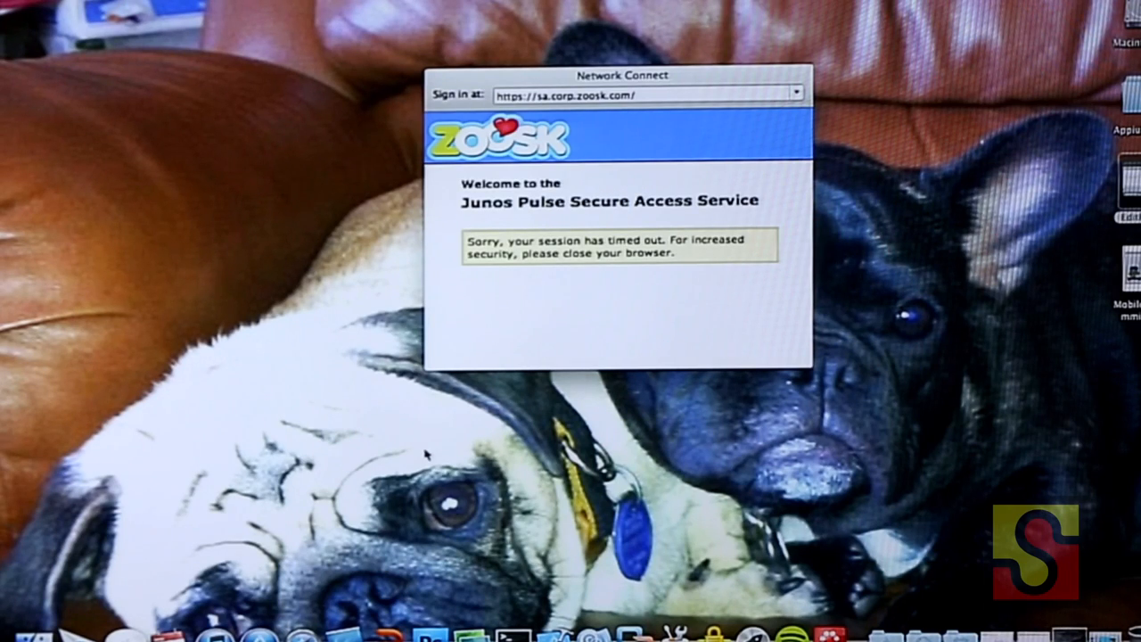
- Bring up the Zoosk VPN sign-in page in a new Safari tab
click(301, 635)
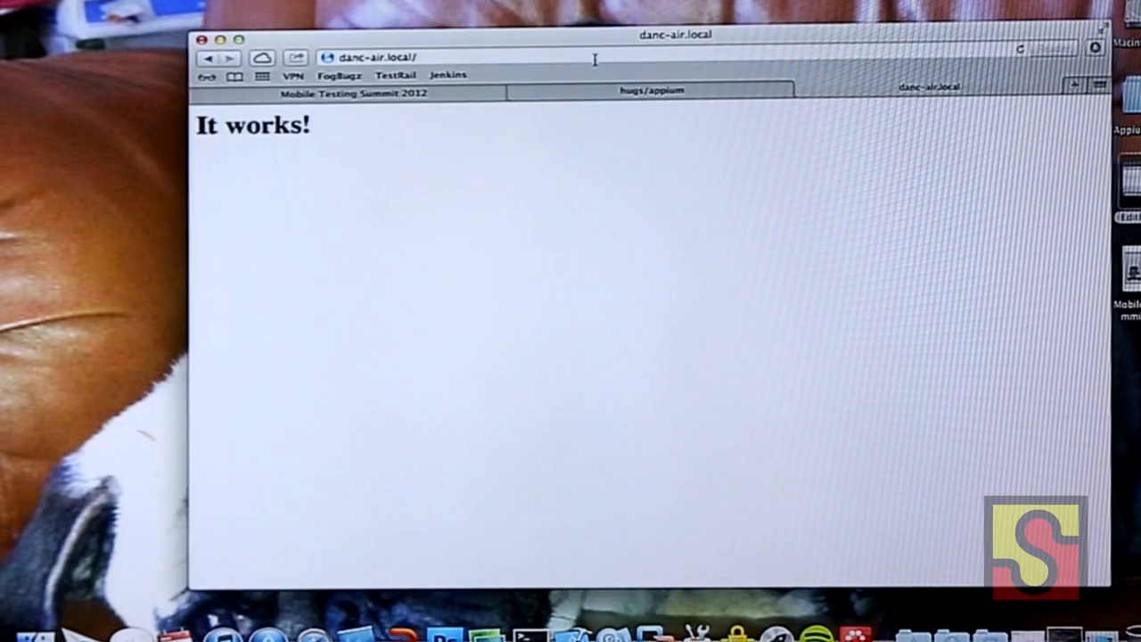
key(super+t)
click(312, 93)
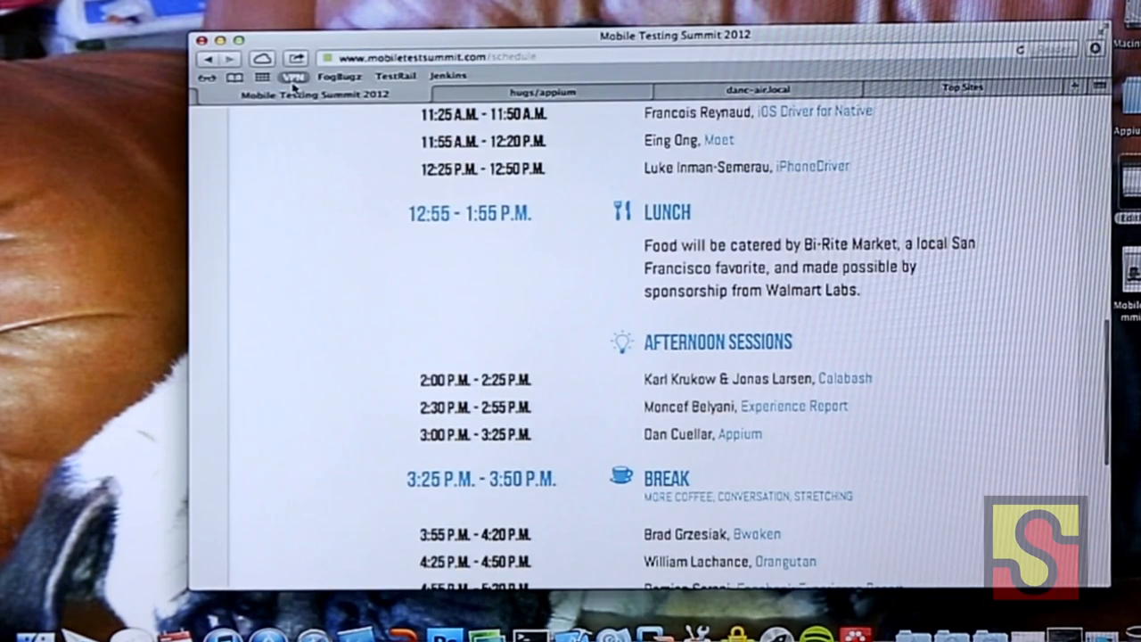
click(294, 76)
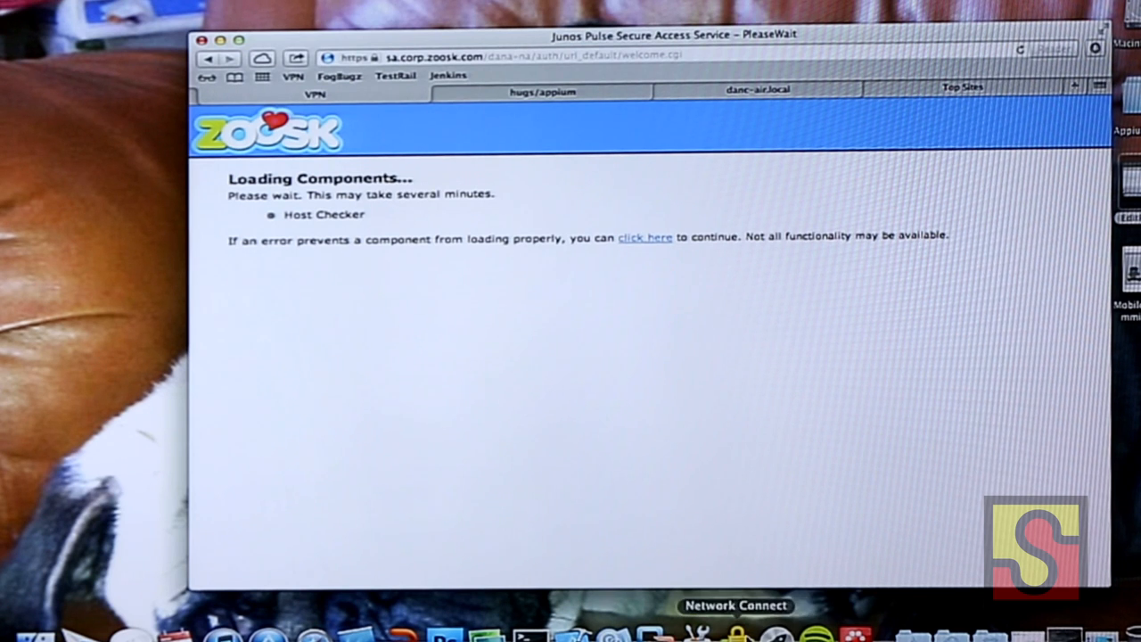
- Quit the timed-out Network Connect from the Dock
click(757, 631)
right_click(736, 631)
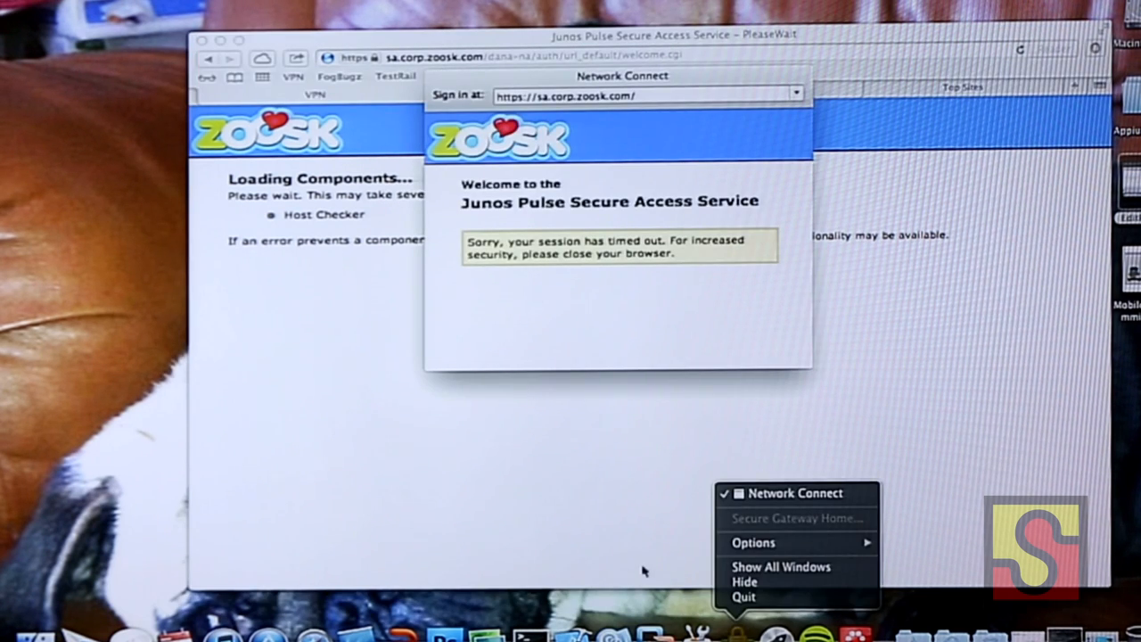
click(745, 596)
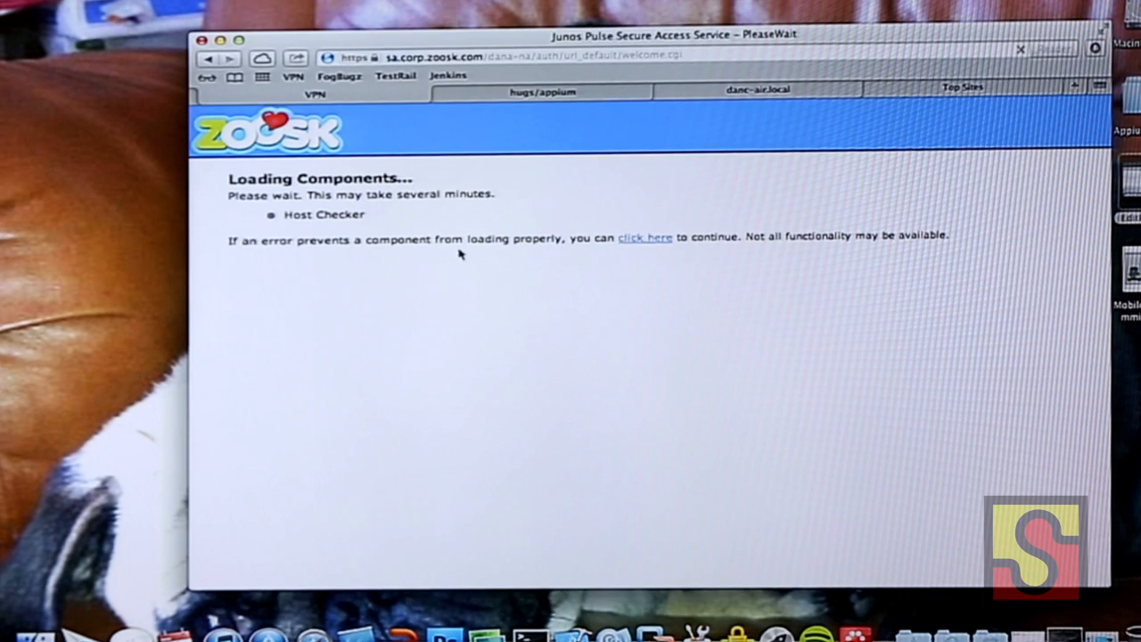
text(danc)
- Submit the VPN username and password, then load the Jenkins dashboard
key(Tab)
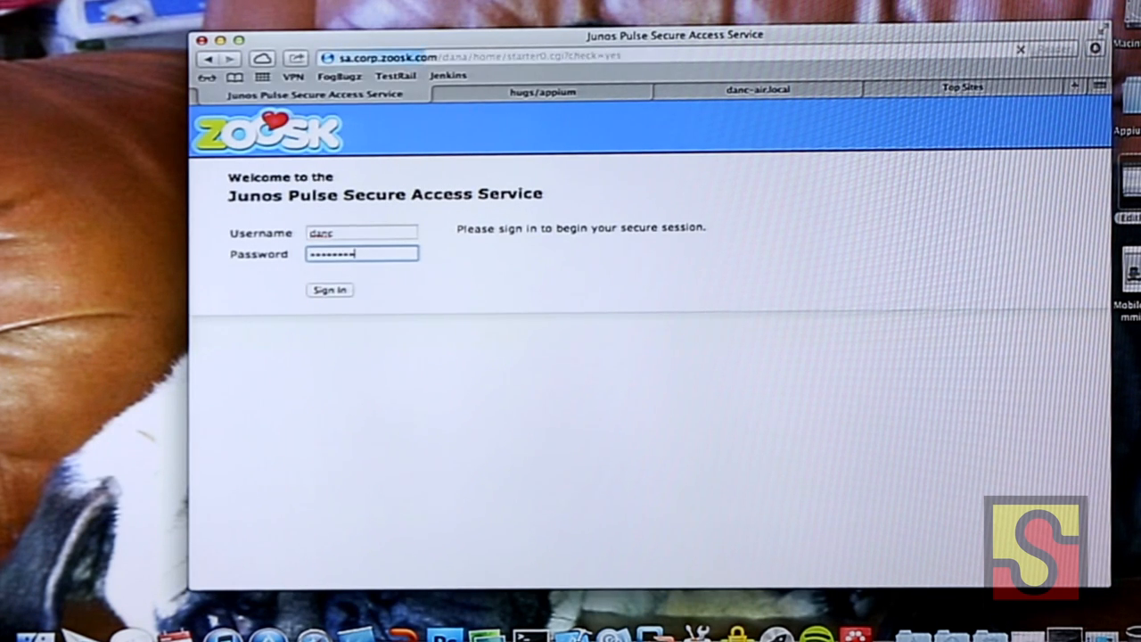
key(Return)
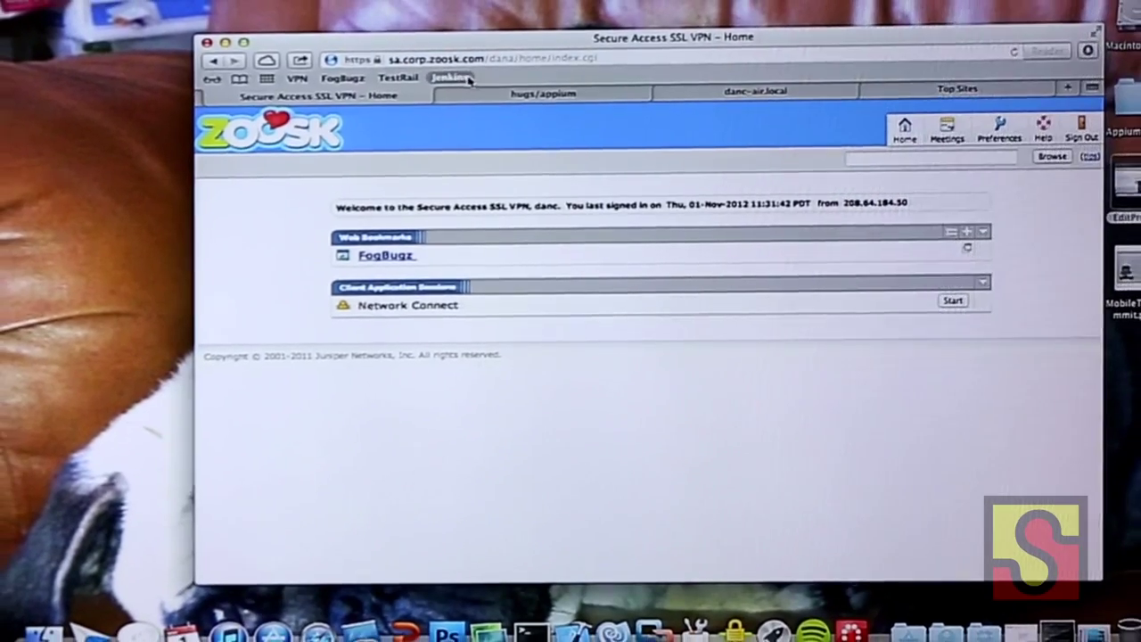
click(468, 78)
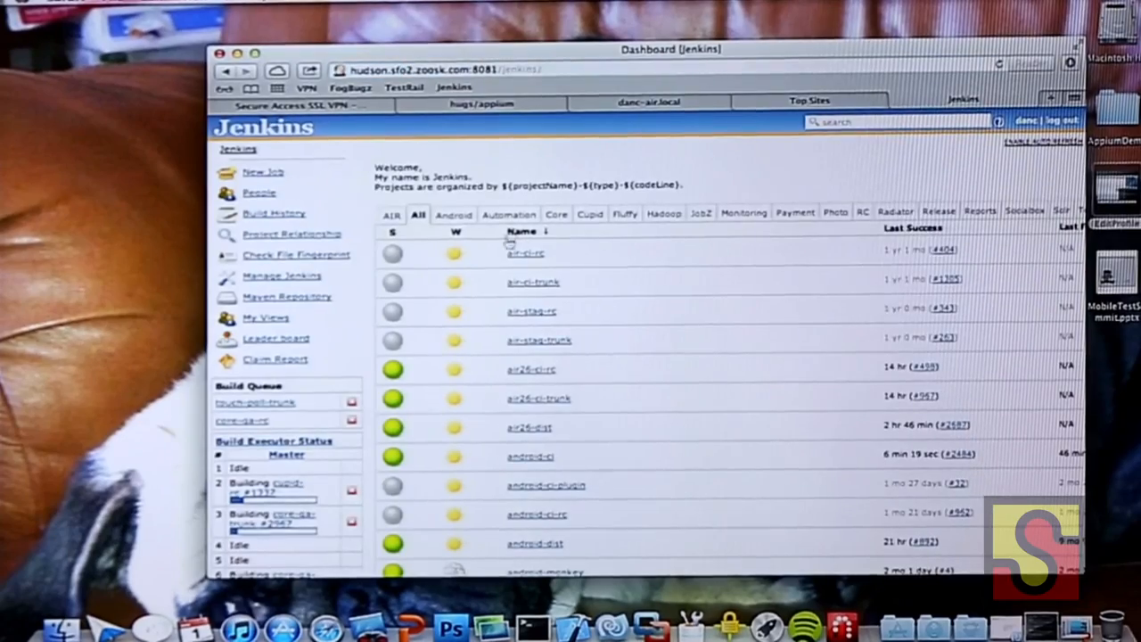
scroll(356, 352, down, 2)
scroll(356, 352, up, 2)
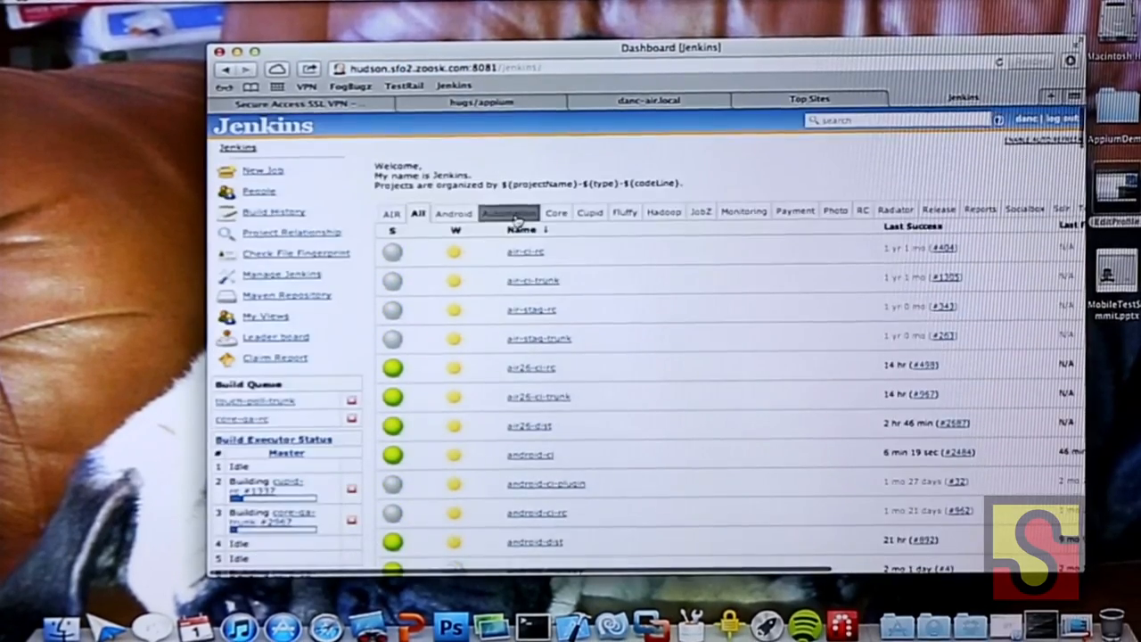
- Schedule a Build Now of automation-utility-win and return to the dashboard's Mac executors
click(494, 214)
scroll(583, 402, down, 3)
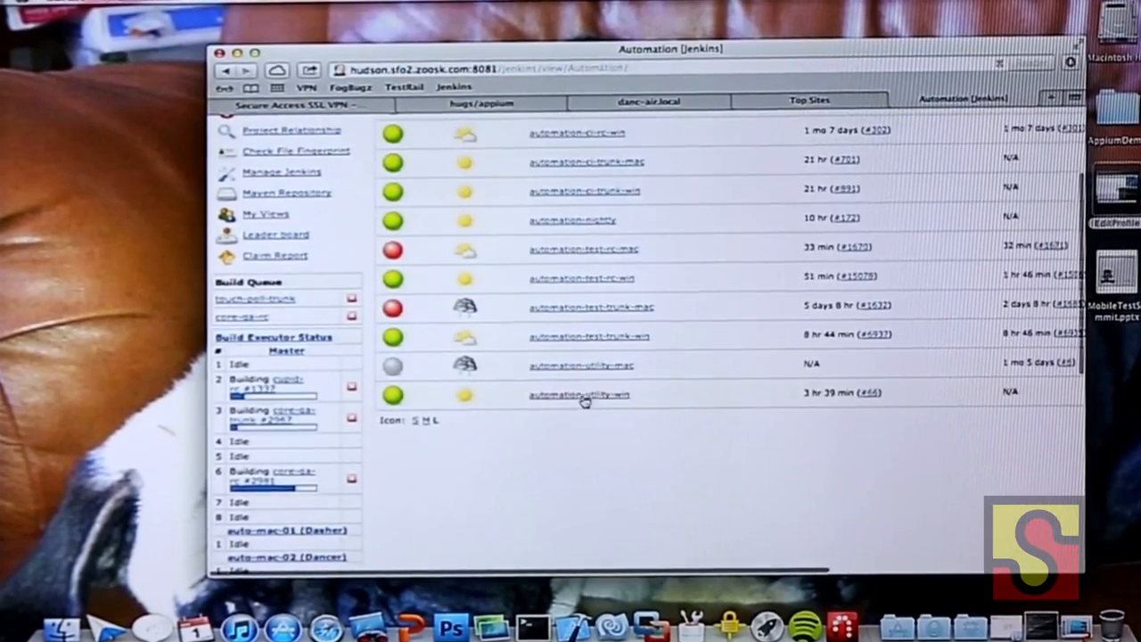
click(580, 393)
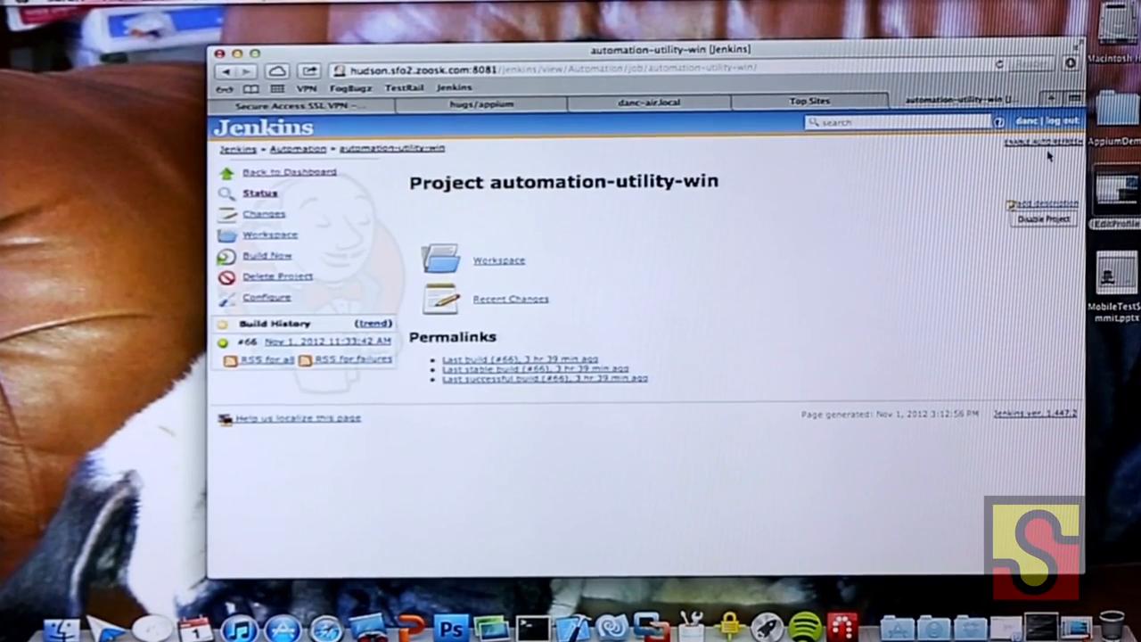
click(268, 254)
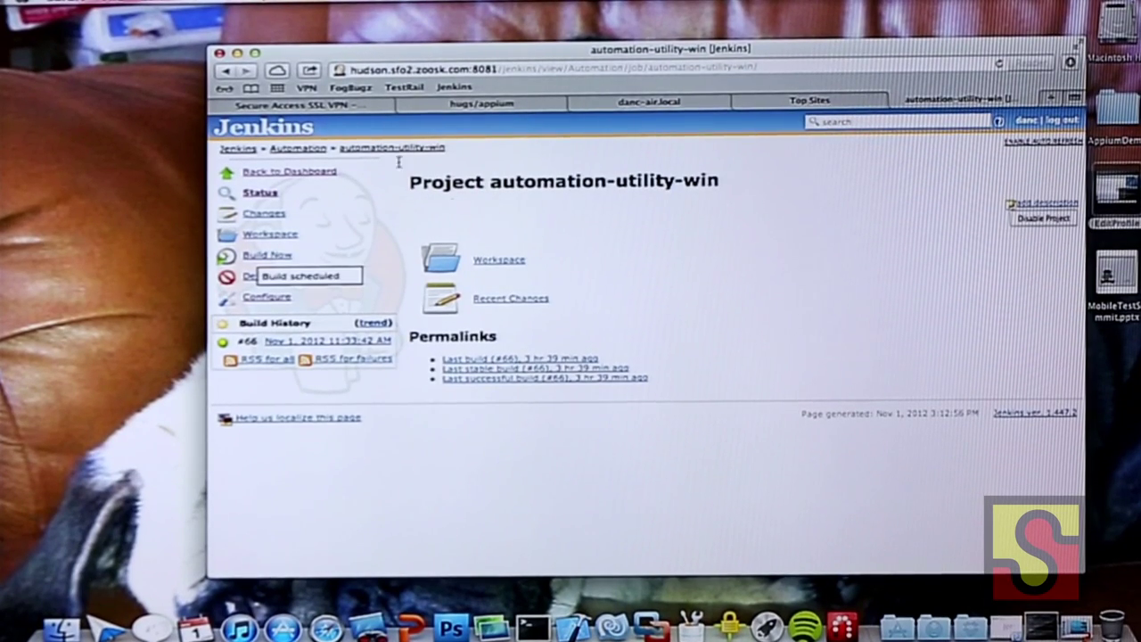
click(298, 148)
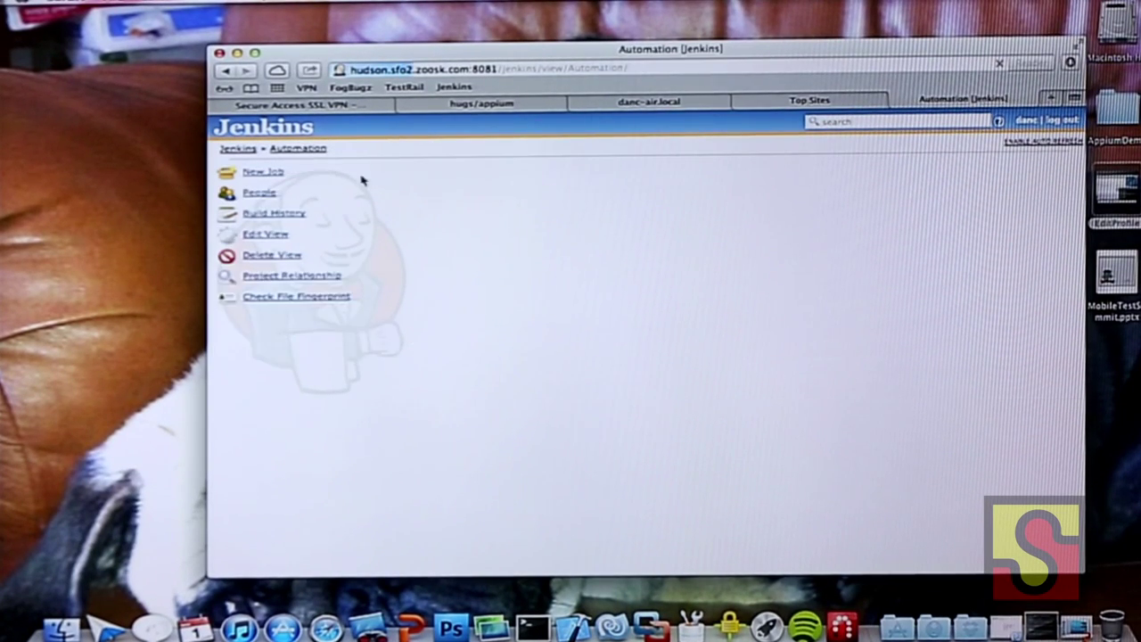
click(238, 150)
scroll(570, 357, down, 5)
scroll(571, 357, down, 3)
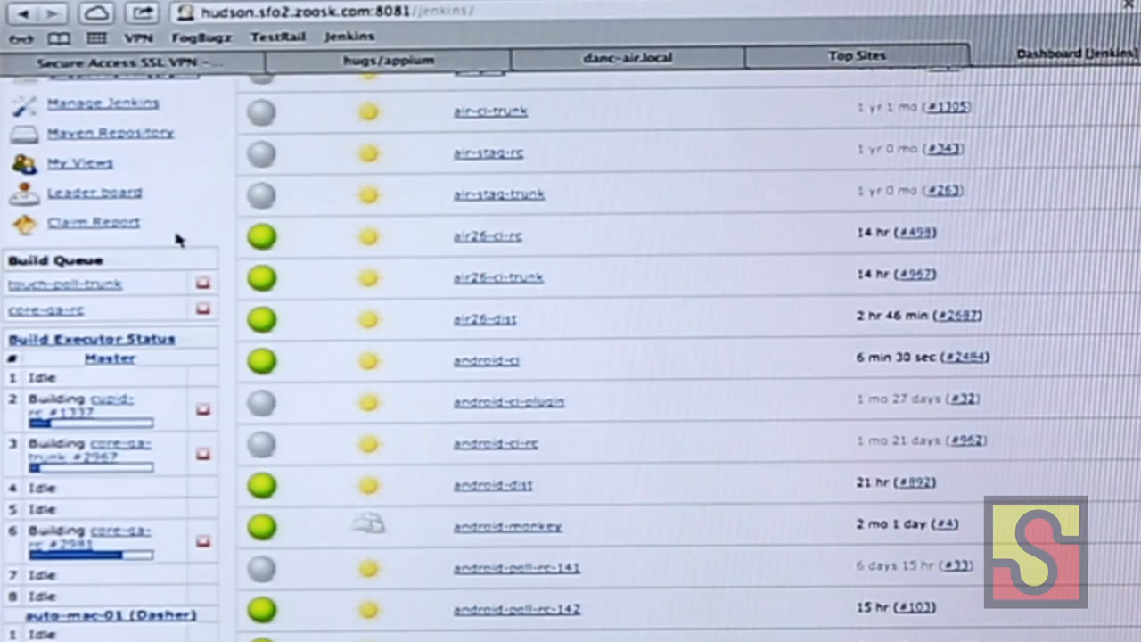
scroll(178, 238, down, 5)
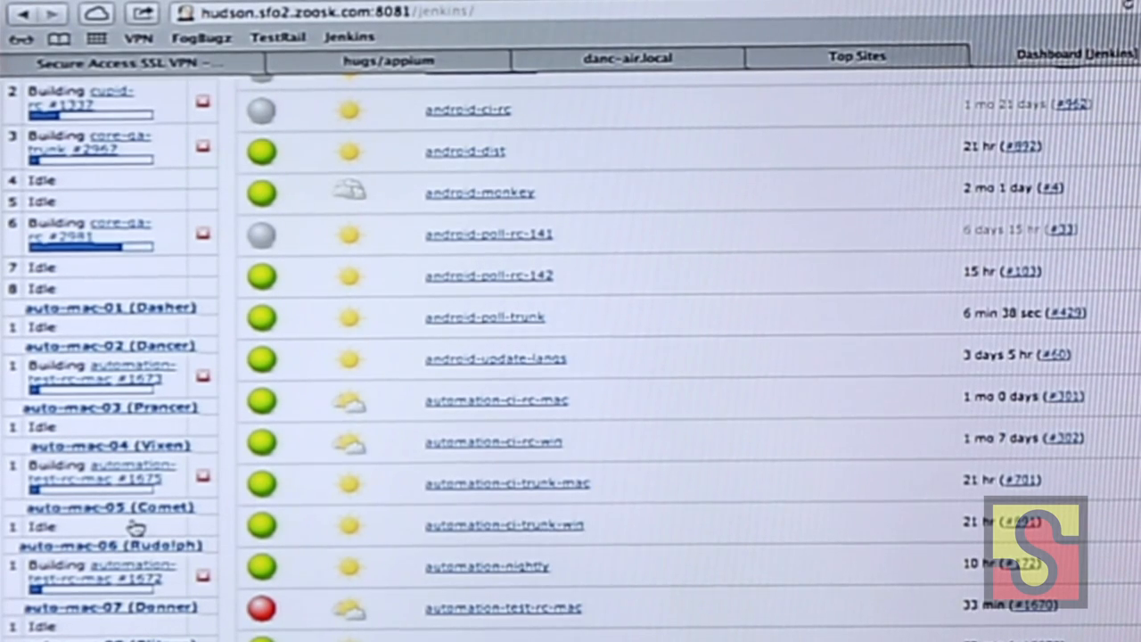
- Launch Remote Desktop via Spotlight search for 'remote'
key(super+space)
text(remote)
key(Return)
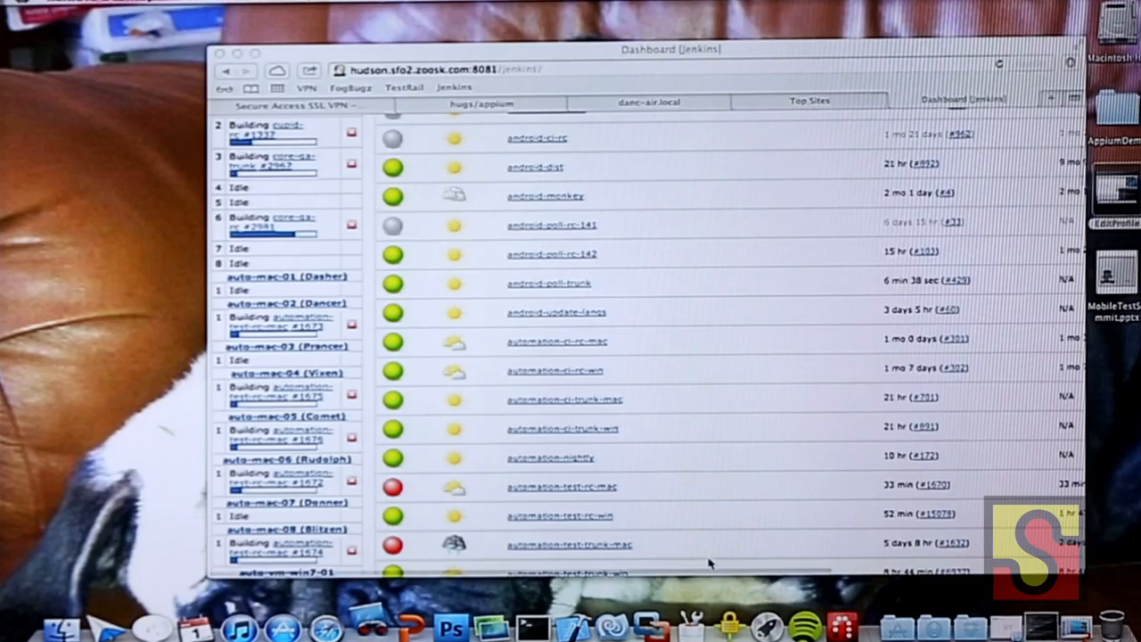
- Select auto-mac-06 in Remote Desktop's All Computers list
click(631, 152)
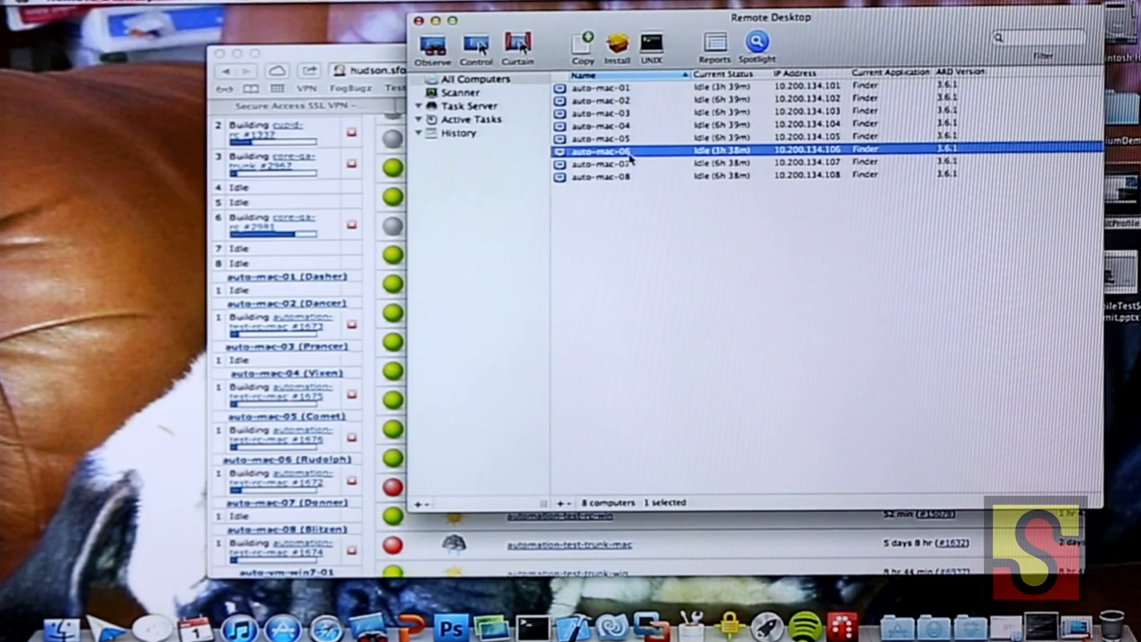